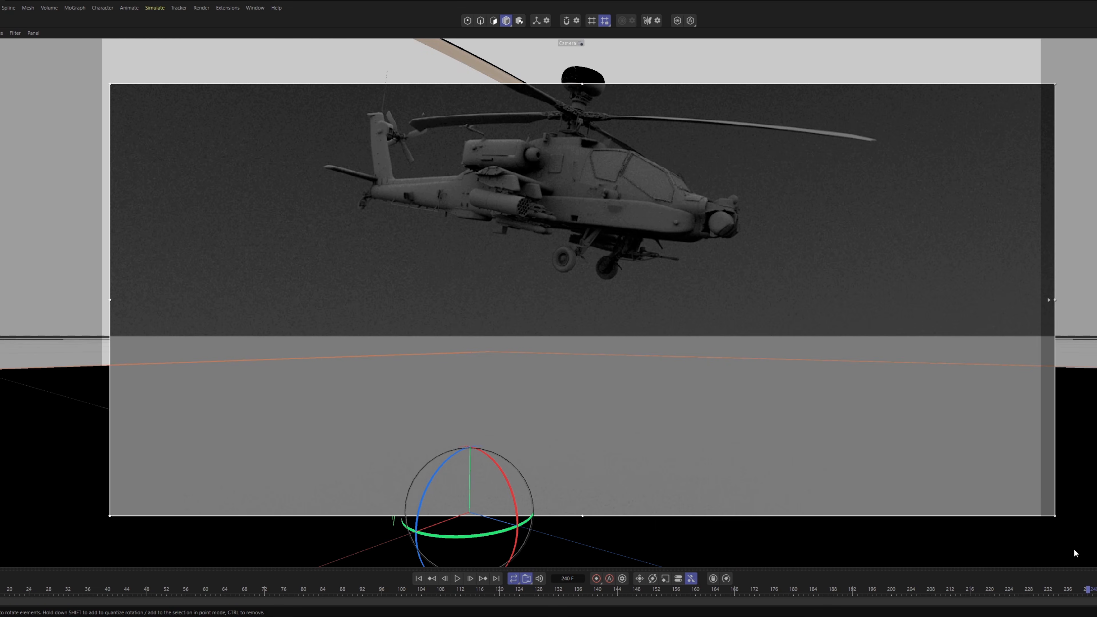
Move the animation to frame 15 and examine the clay material's Ambient Occlusion luminance shader and Fresnel color shader
drag(1088, 590, 1096, 589)
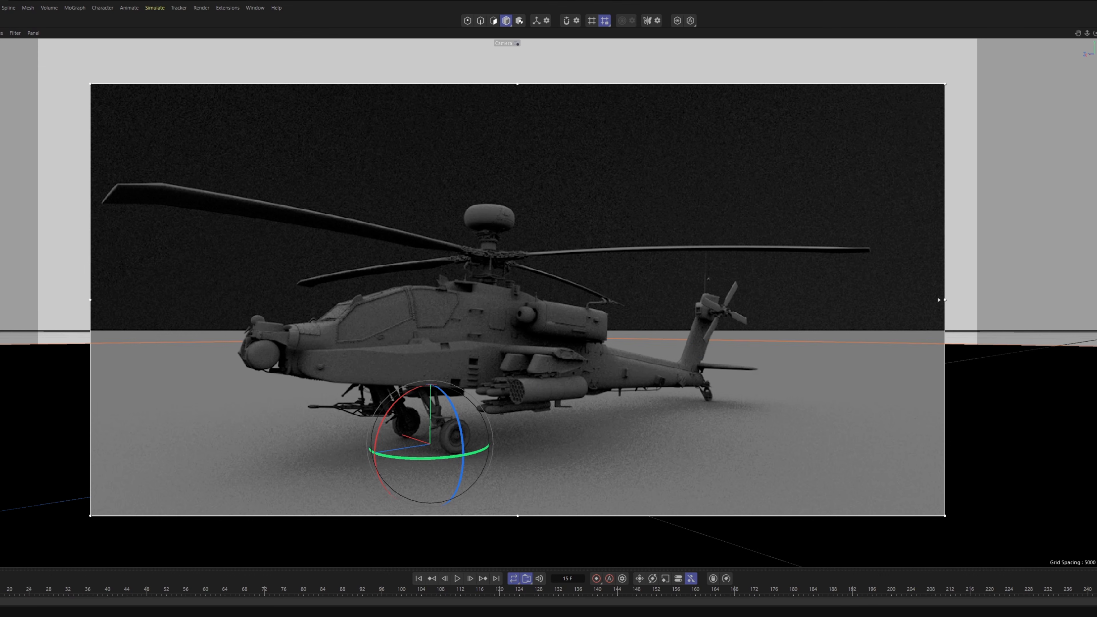
drag(1096, 104, 767, 132)
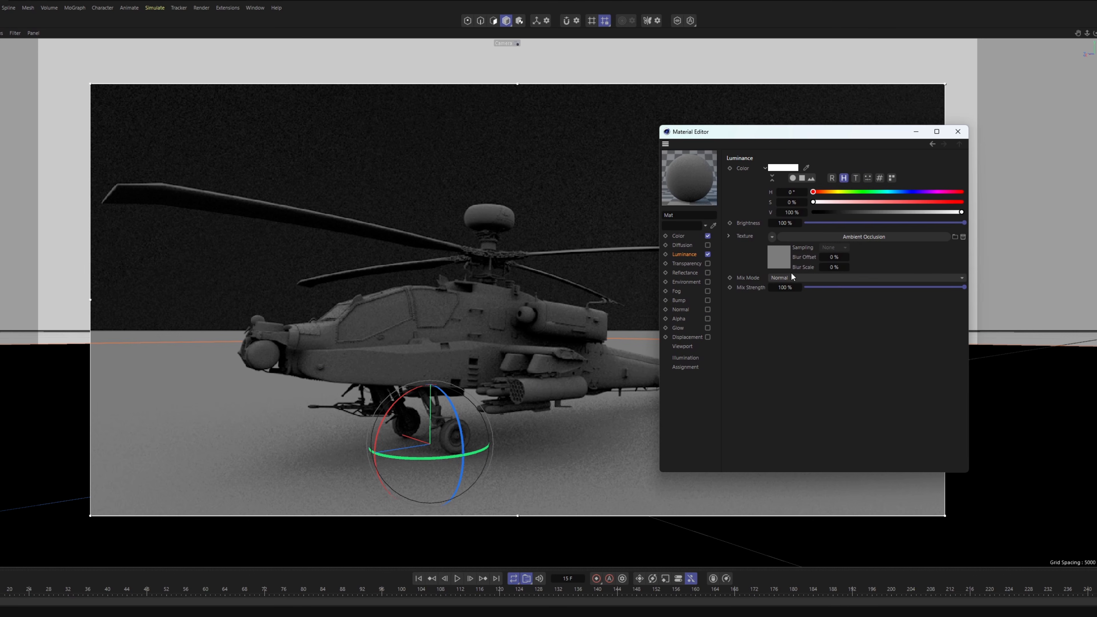
click(780, 262)
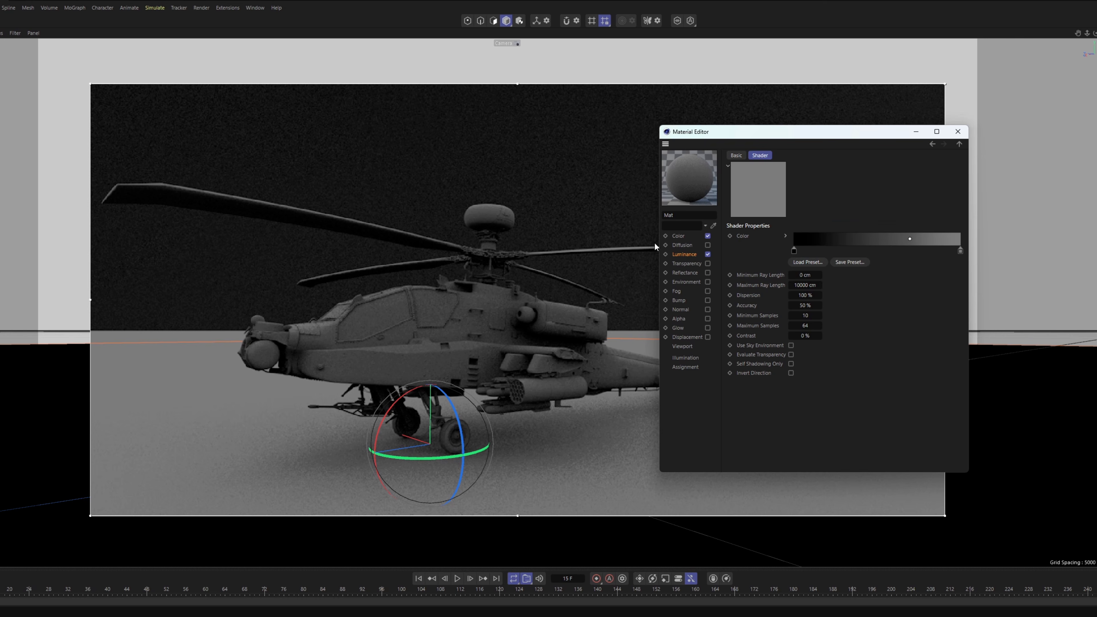
click(679, 235)
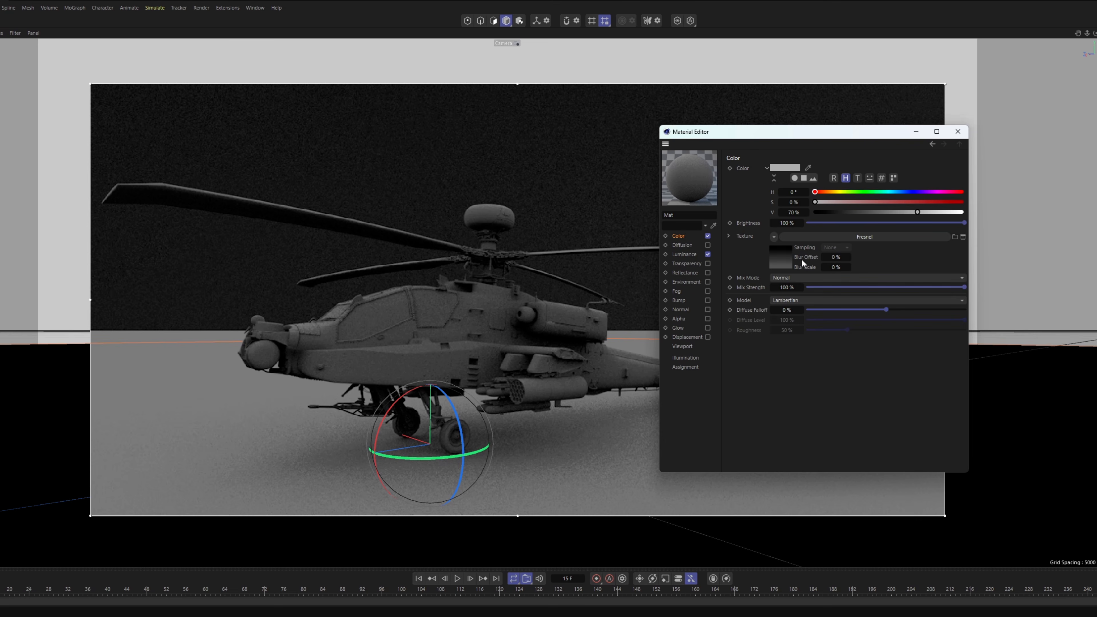
click(788, 258)
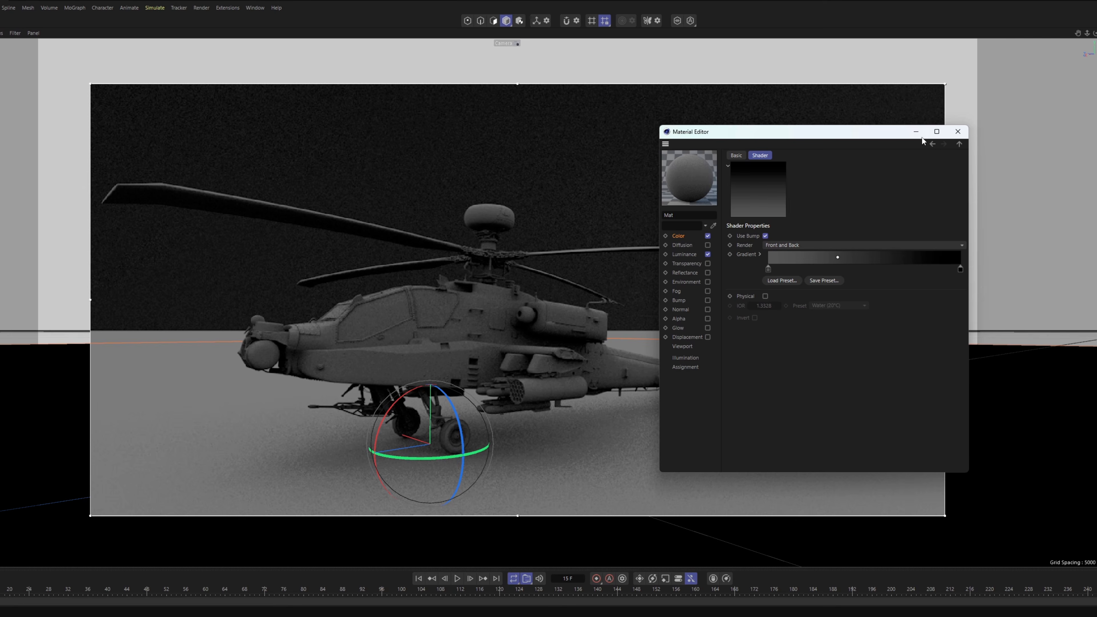
click(958, 132)
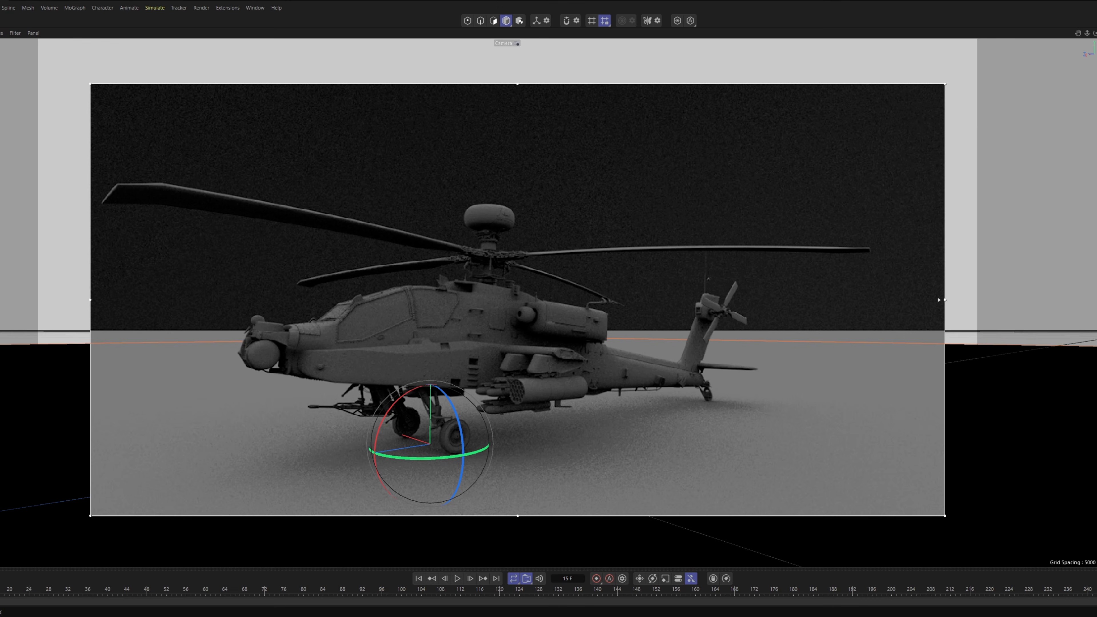
Examine the render settings for material override, save format and output size, along with the project's frame rate
key(ctrl+b)
drag(914, 61, 664, 144)
click(591, 242)
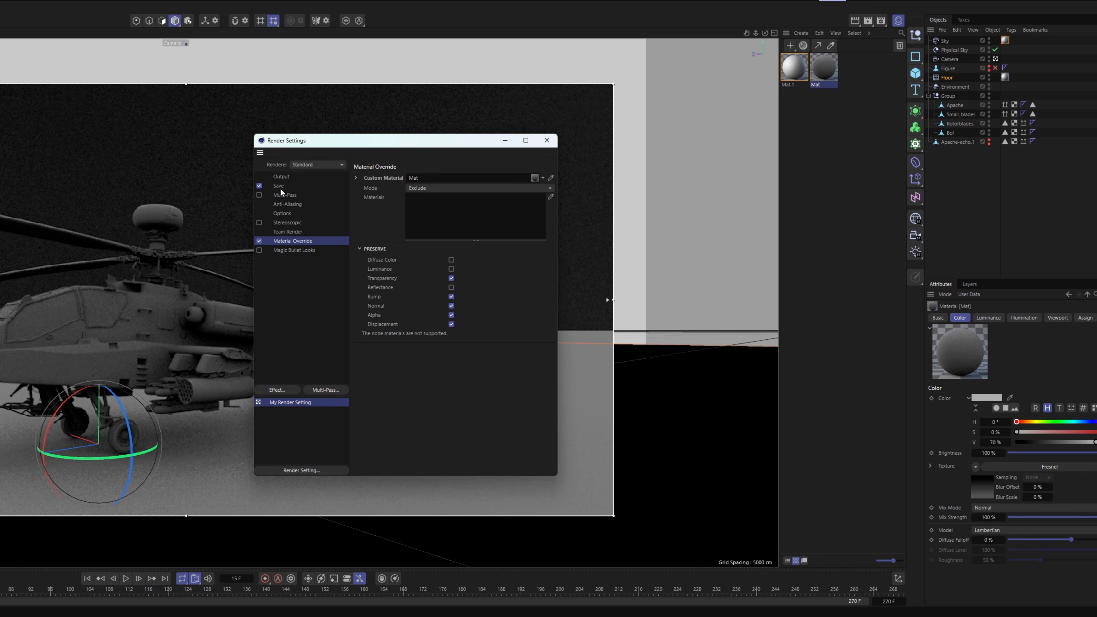
click(279, 186)
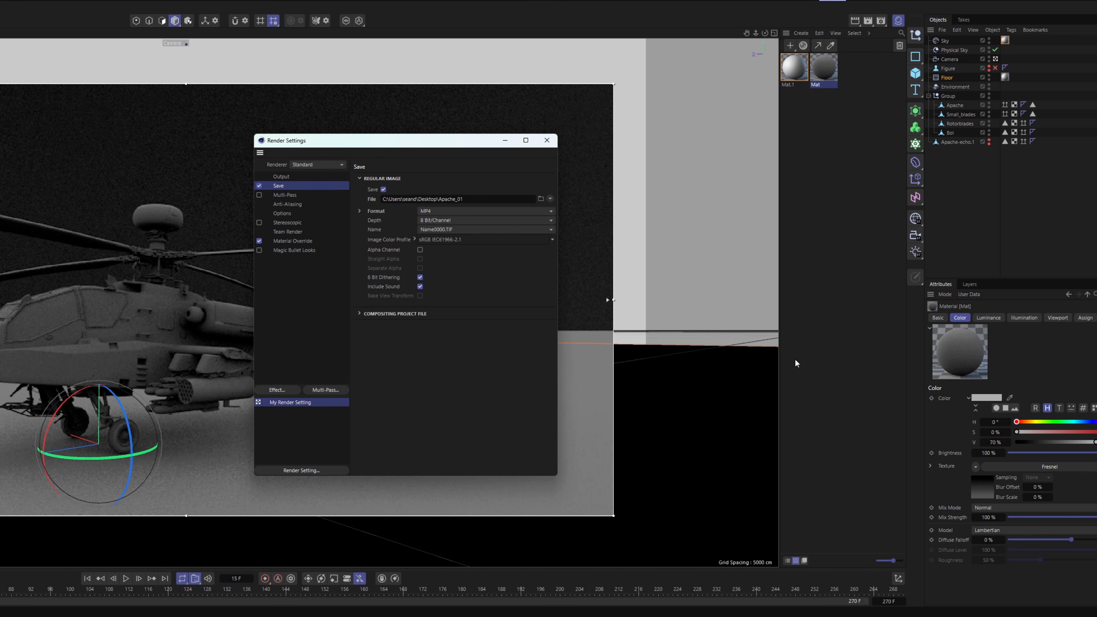
click(796, 363)
click(992, 375)
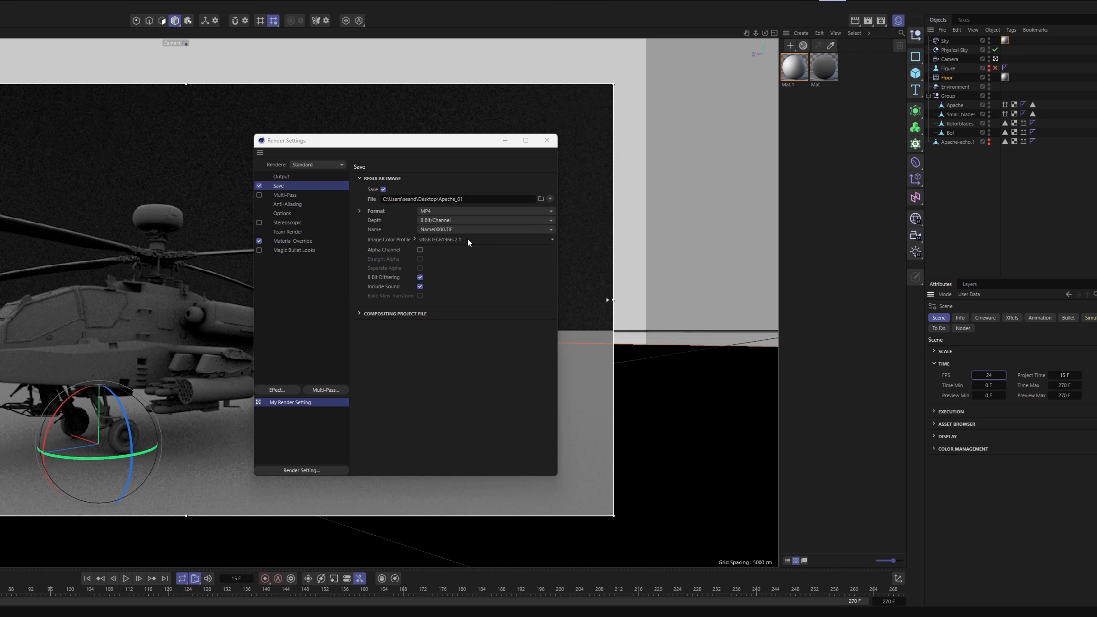
click(284, 179)
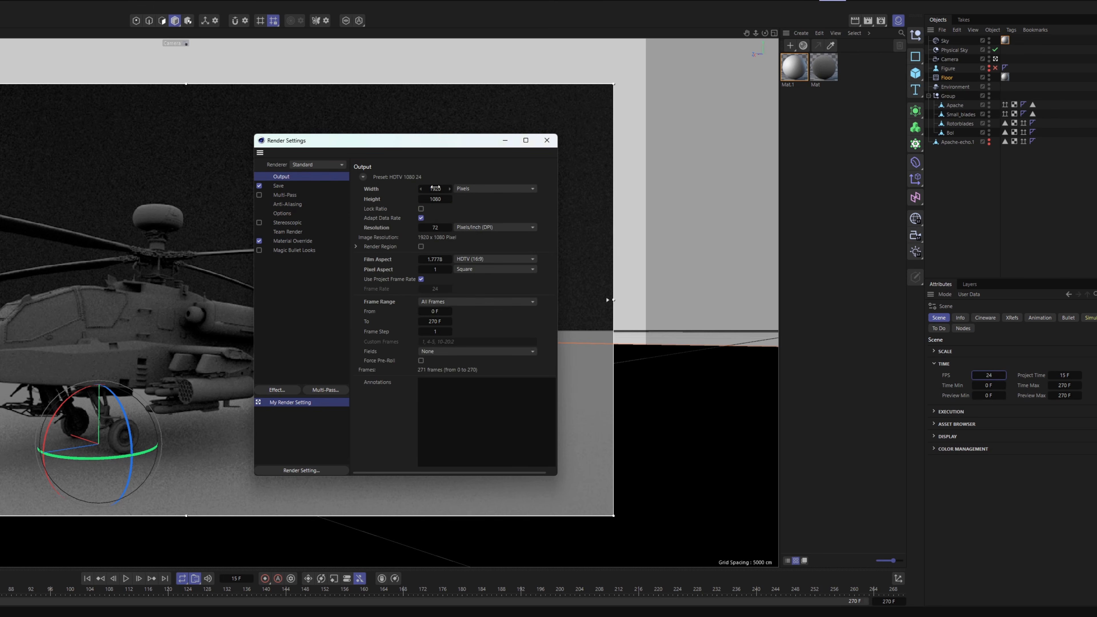
click(435, 226)
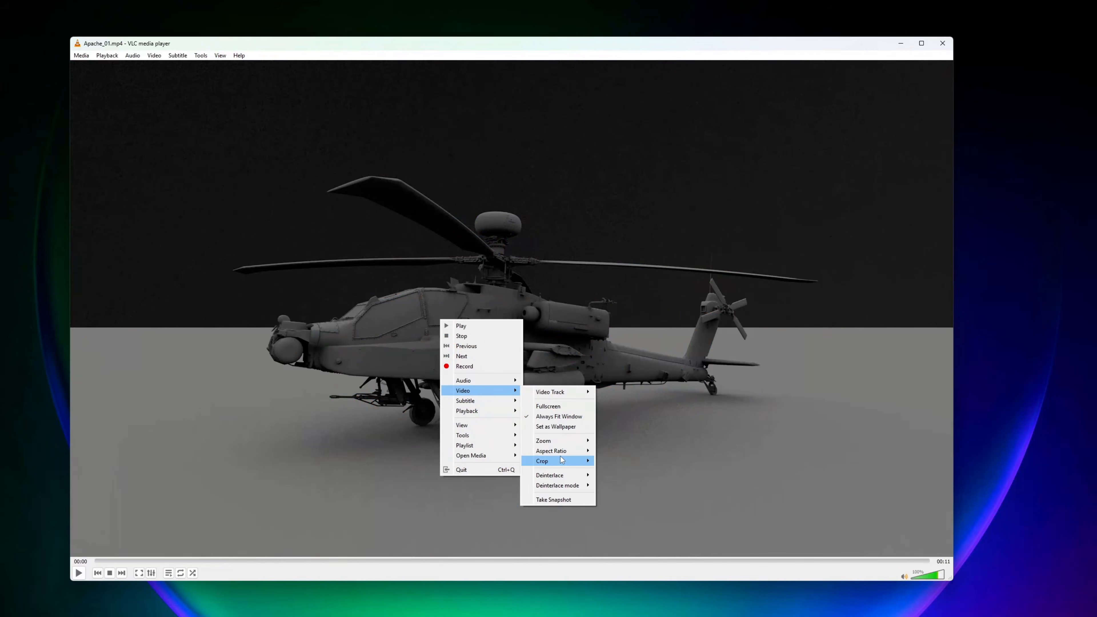
In VLC, take a snapshot of the opening frame of Apache_01.mp4
click(565, 500)
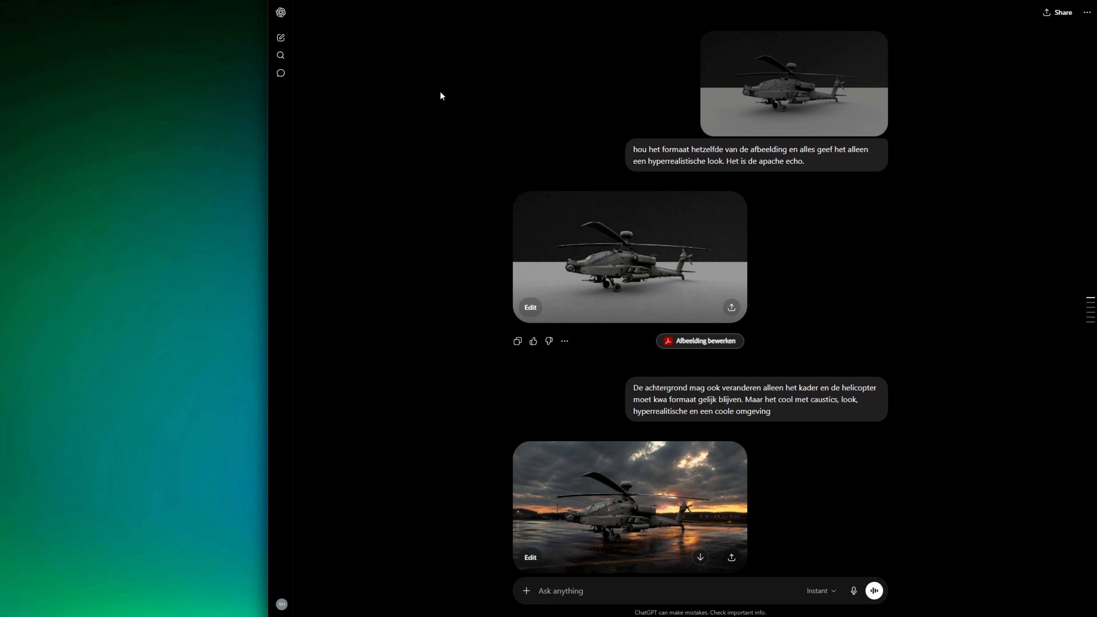
Switch to ChatGPT and review the uploaded clay snapshot, the prompts and the generated hyperrealistic helicopter images
click(788, 101)
click(536, 61)
scroll(617, 150, down, 5)
click(596, 254)
key(Escape)
click(595, 297)
key(Escape)
scroll(595, 297, up, 8)
scroll(596, 298, down, 5)
click(595, 297)
key(Escape)
click(599, 437)
scroll(641, 326, up, 2)
scroll(641, 326, down, 2)
scroll(641, 326, up, 2)
scroll(641, 326, down, 2)
scroll(641, 326, up, 2)
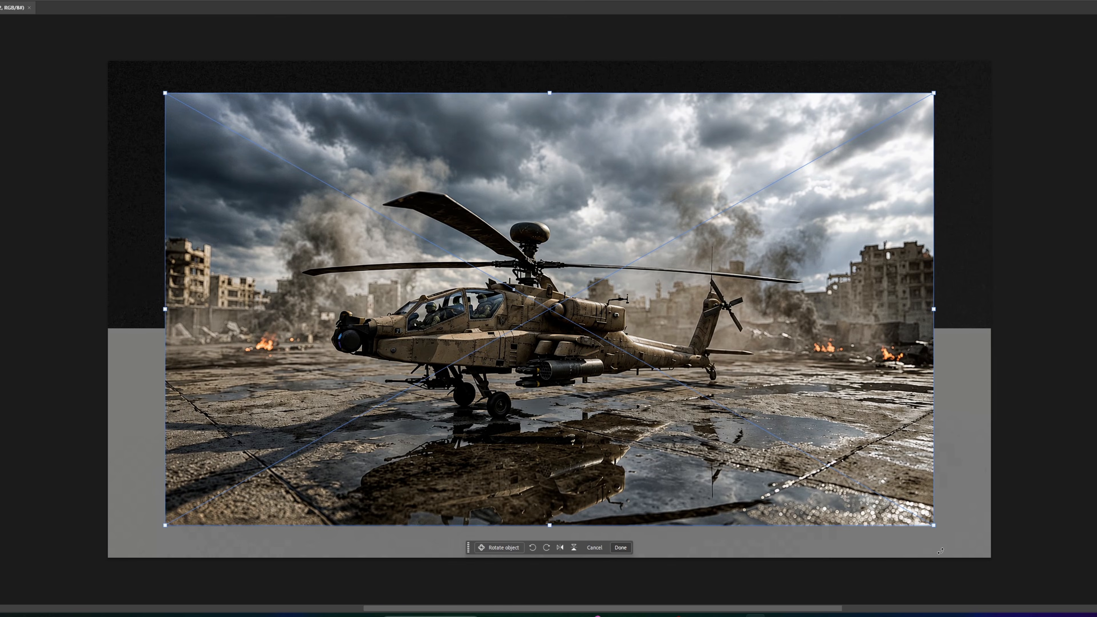
In Photoshop, scale the generated helicopter image to fill the canvas and align it with the clay render beneath
drag(935, 527, 994, 551)
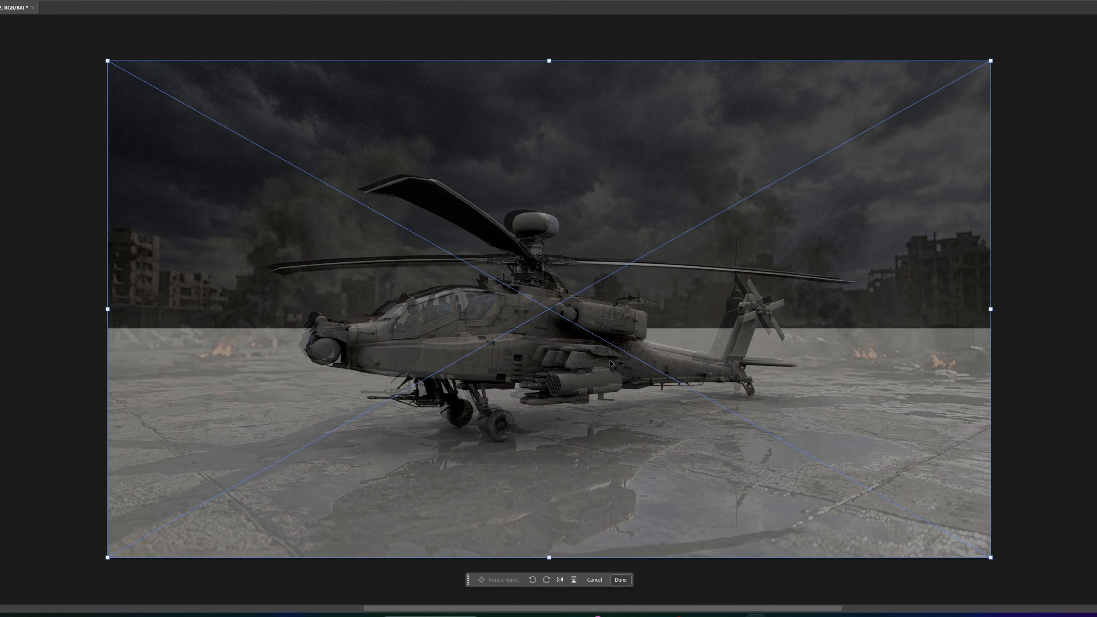
drag(606, 362, 611, 363)
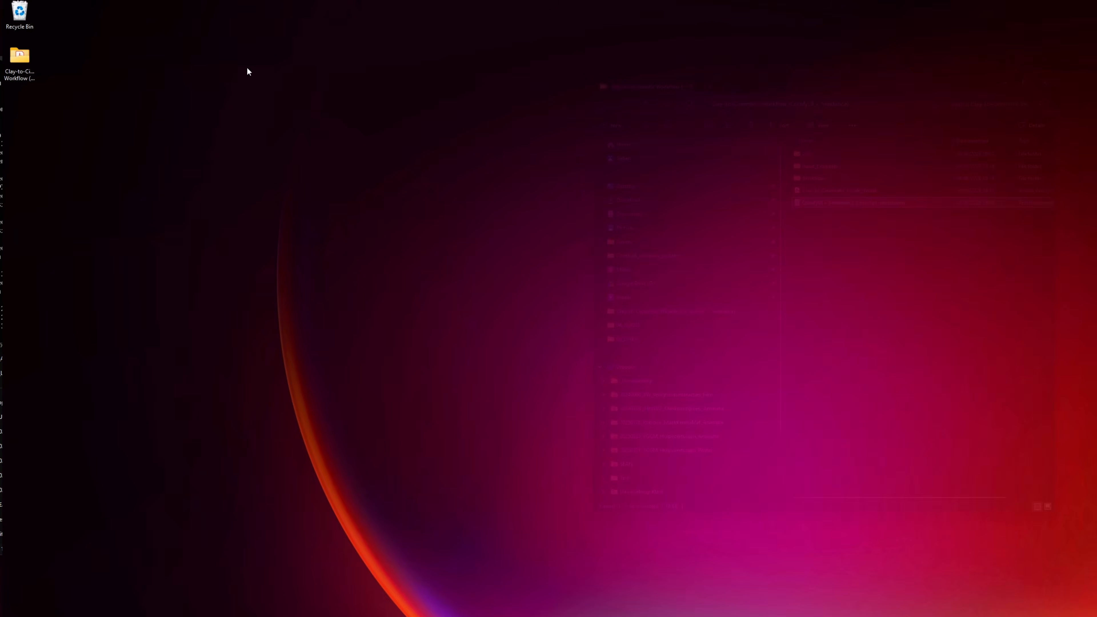
Open the Clay-to-Cinematic Workflow folder on the desktop and look over its guide, prompt instructions and Workflows and C4D folders
click(27, 72)
double_click(25, 64)
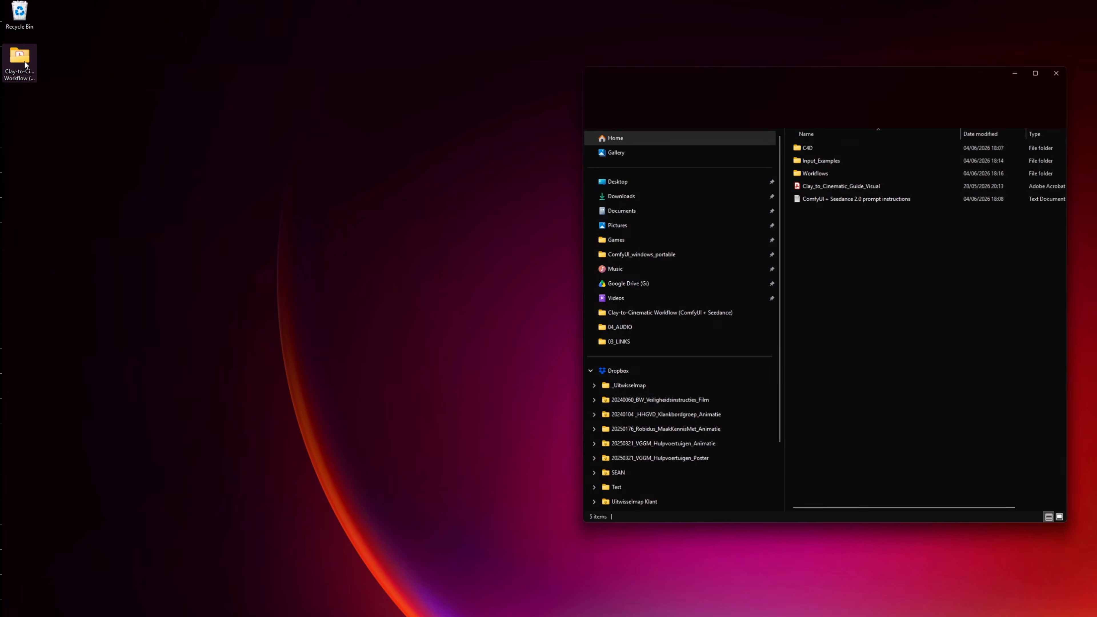
click(817, 188)
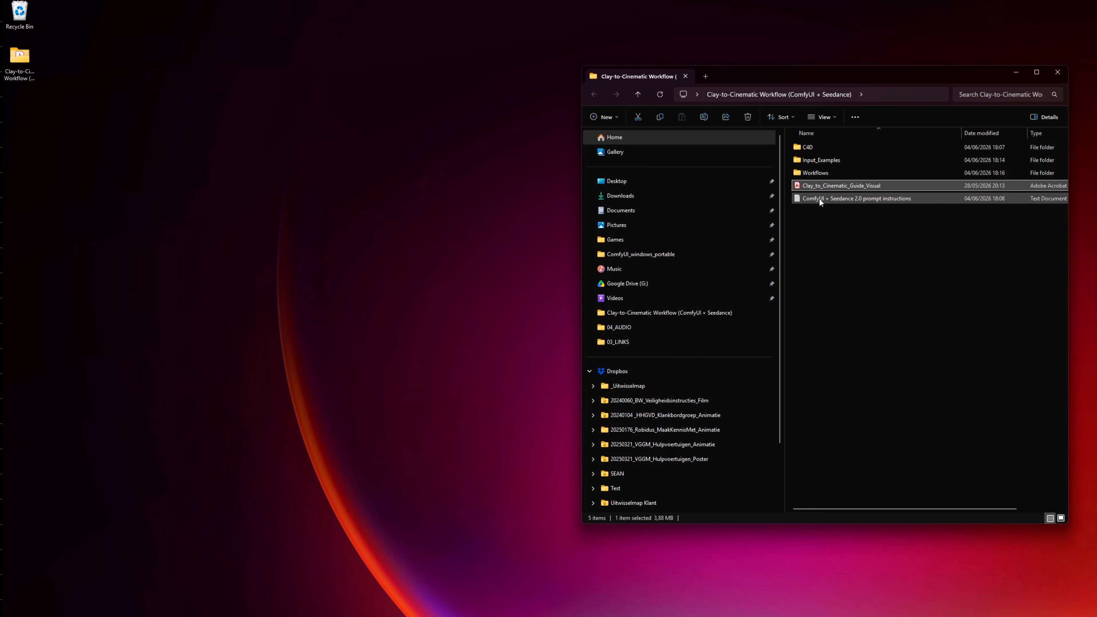
click(819, 198)
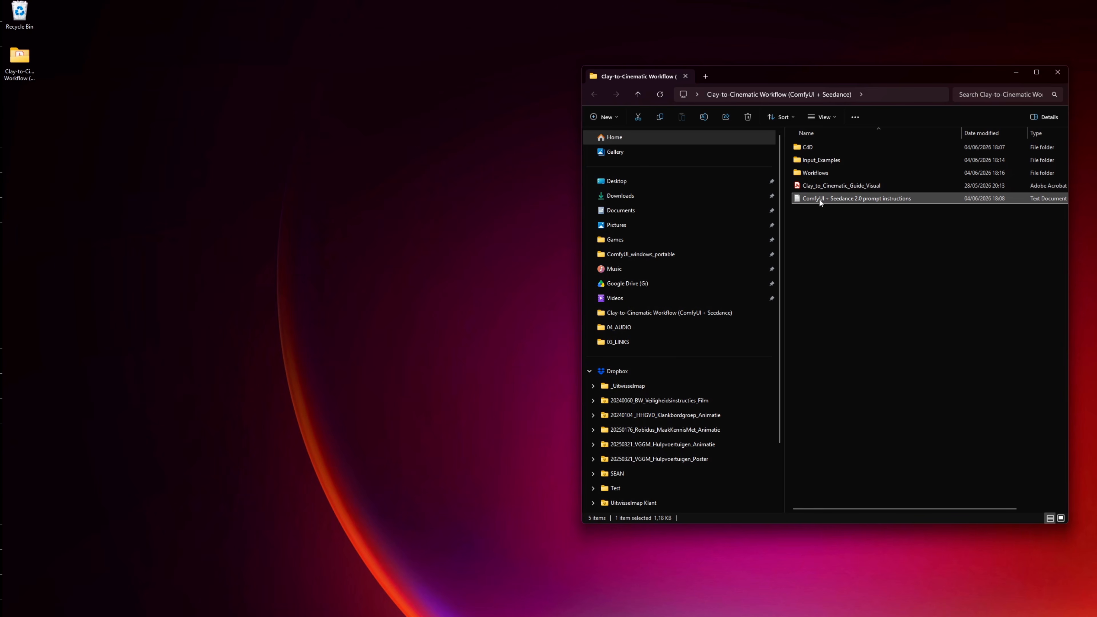
click(822, 172)
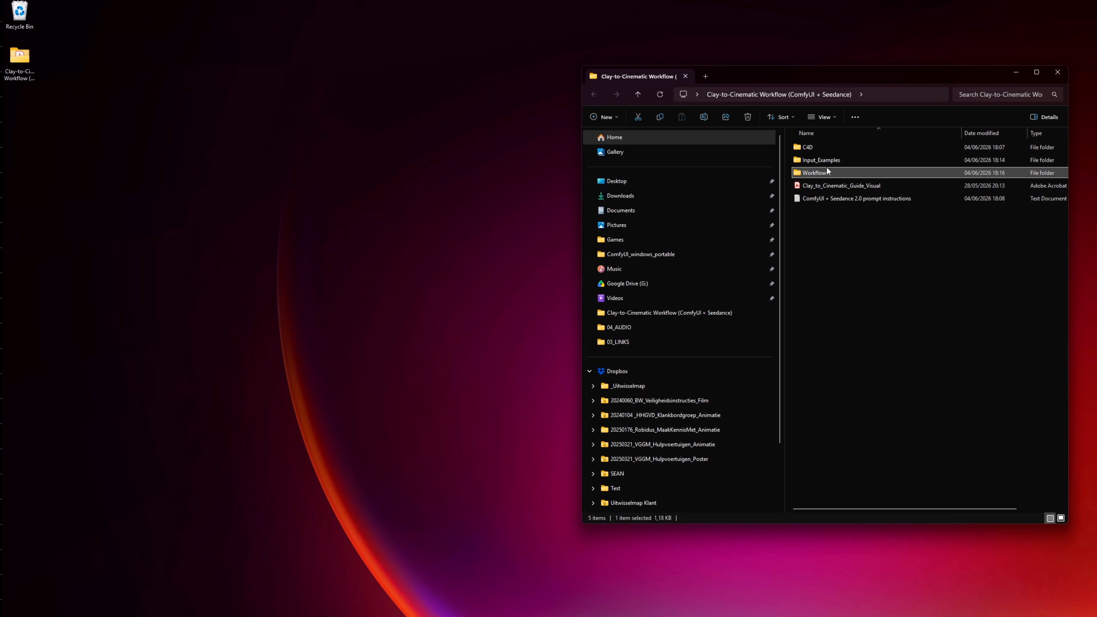
click(821, 148)
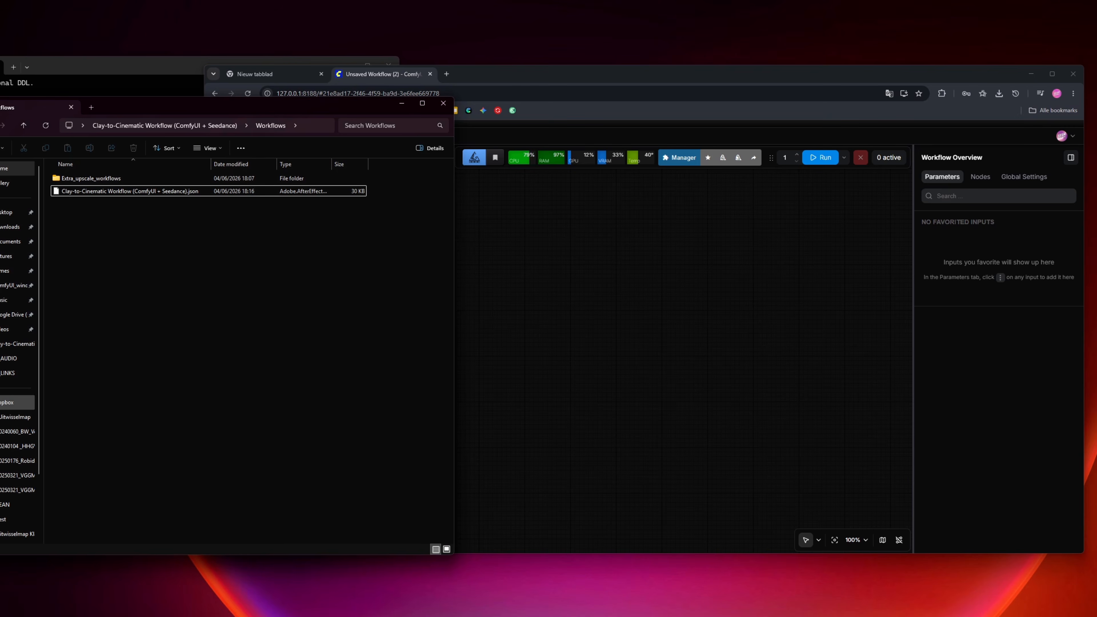
Load Clay-to-Cinematic Workflow (ComfyUI + Seedance).json from the Workflows folder into ComfyUI
drag(125, 191, 663, 324)
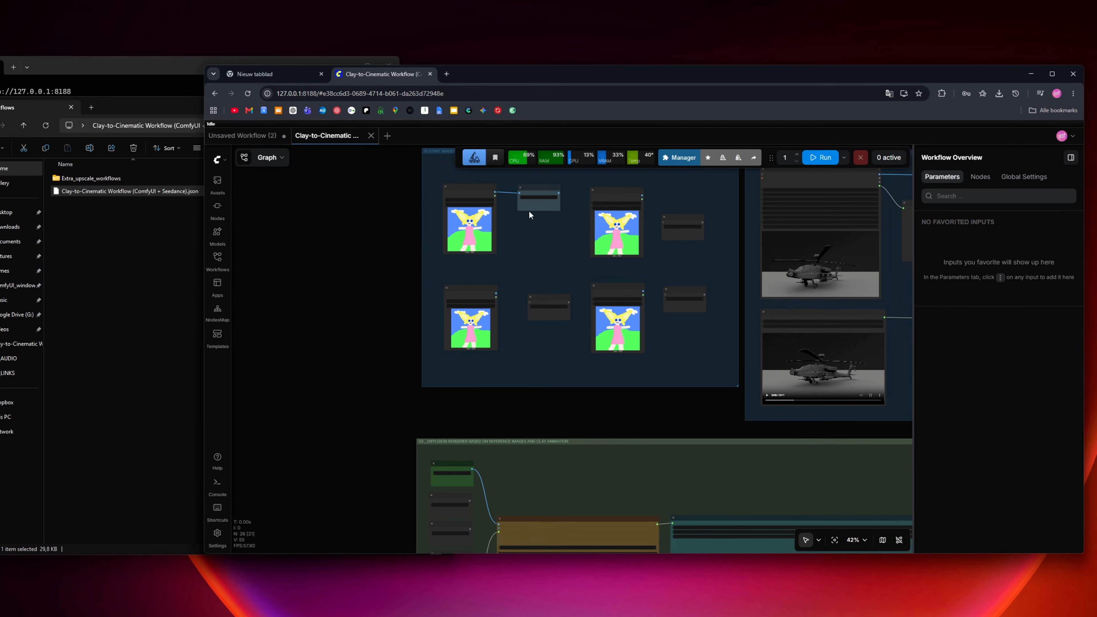
drag(529, 211, 481, 338)
scroll(479, 344, up, 3)
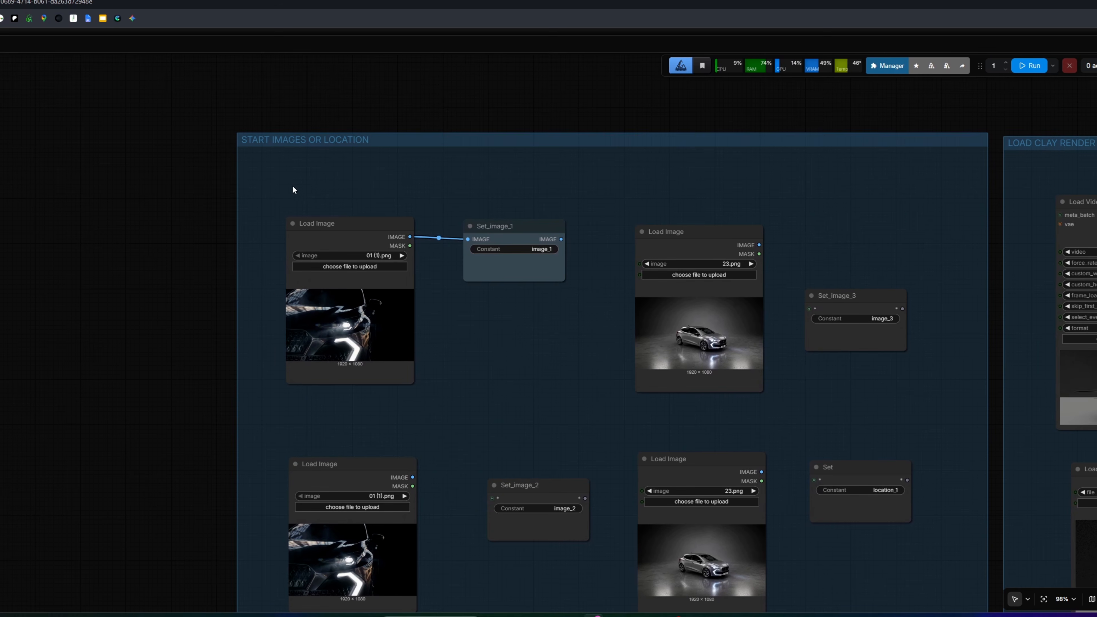
Load the helicopter image 03.png into the Load Image node that feeds Set_image_1
drag(268, 187, 502, 400)
click(502, 399)
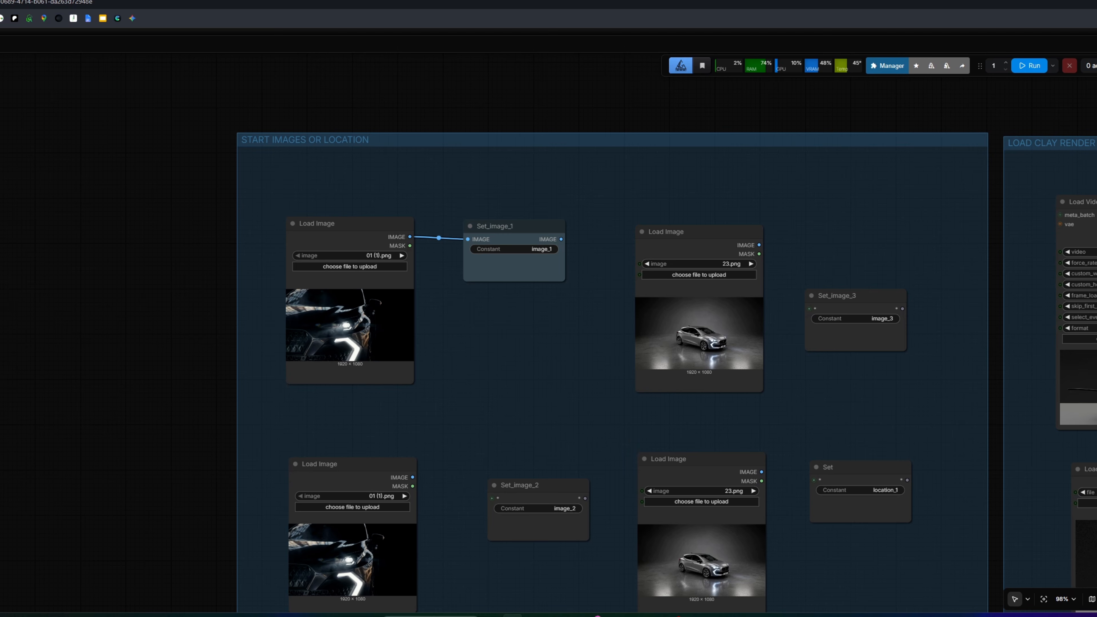
drag(0, 276, 350, 324)
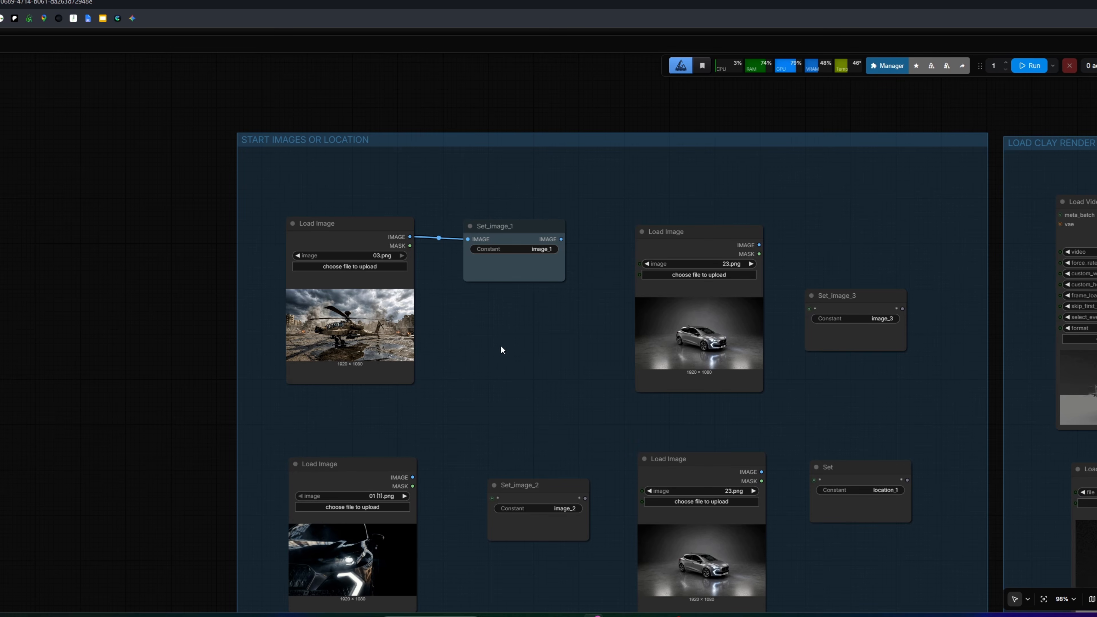
drag(503, 349, 457, 296)
click(335, 504)
click(655, 445)
click(655, 303)
click(513, 299)
drag(230, 137, 590, 395)
click(540, 385)
Try linking the lower Load Image node's image output to Set_image_2, and remove that link
drag(377, 425, 457, 446)
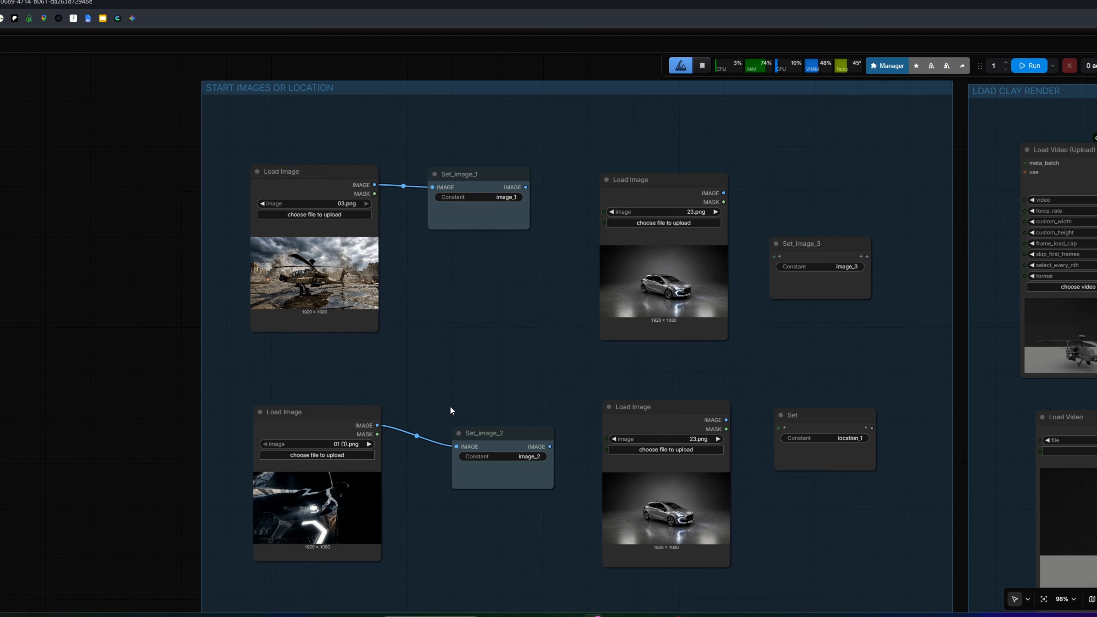
click(418, 436)
click(438, 461)
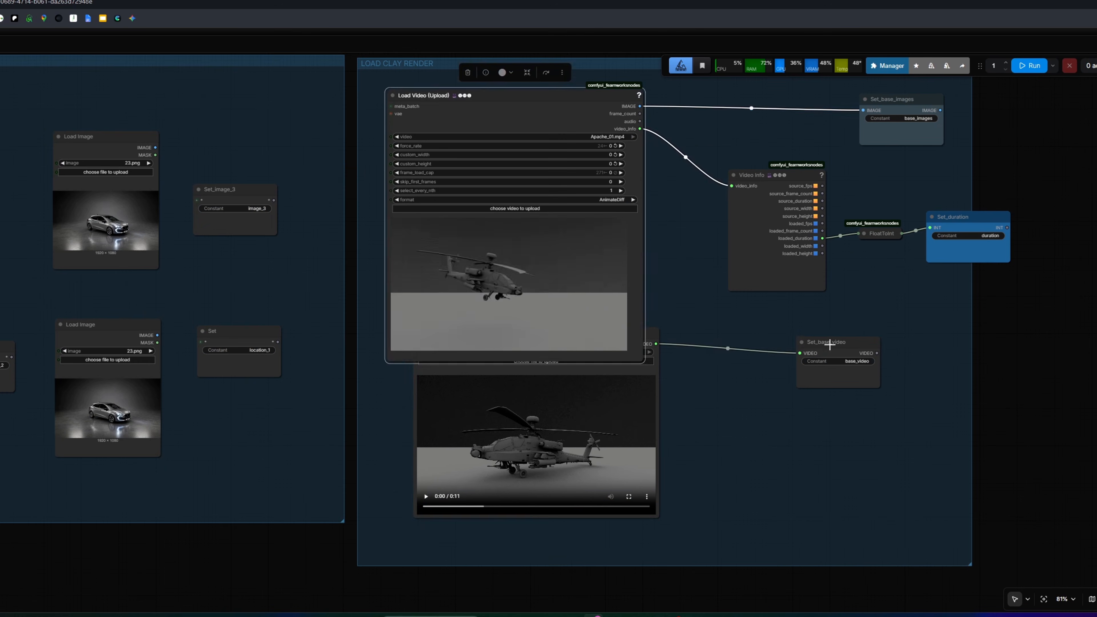
Place the Load Video node below Load Video (Upload), reposition Set_base_video, and enlarge the Load Clay Render group around them
drag(829, 341, 870, 382)
drag(654, 332, 628, 374)
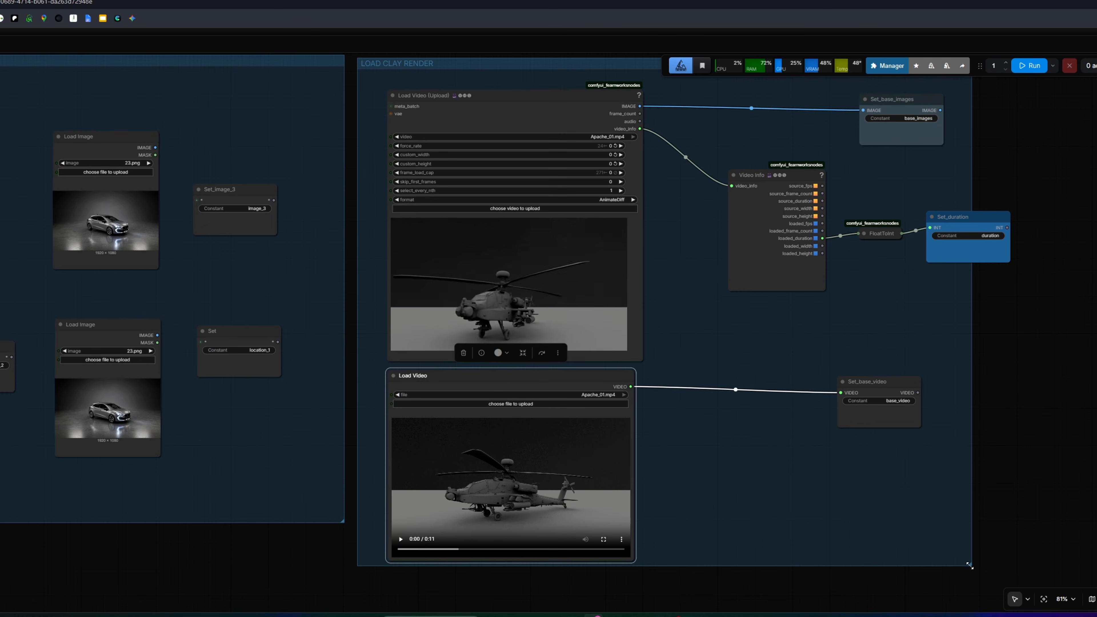
drag(969, 564, 974, 587)
click(552, 256)
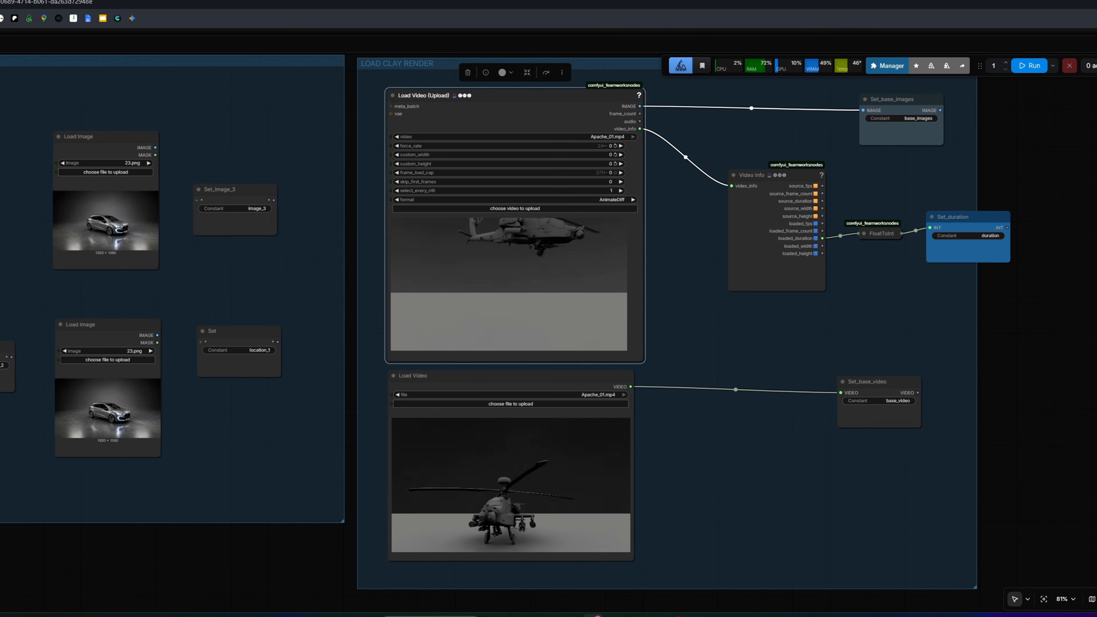
drag(892, 383, 874, 382)
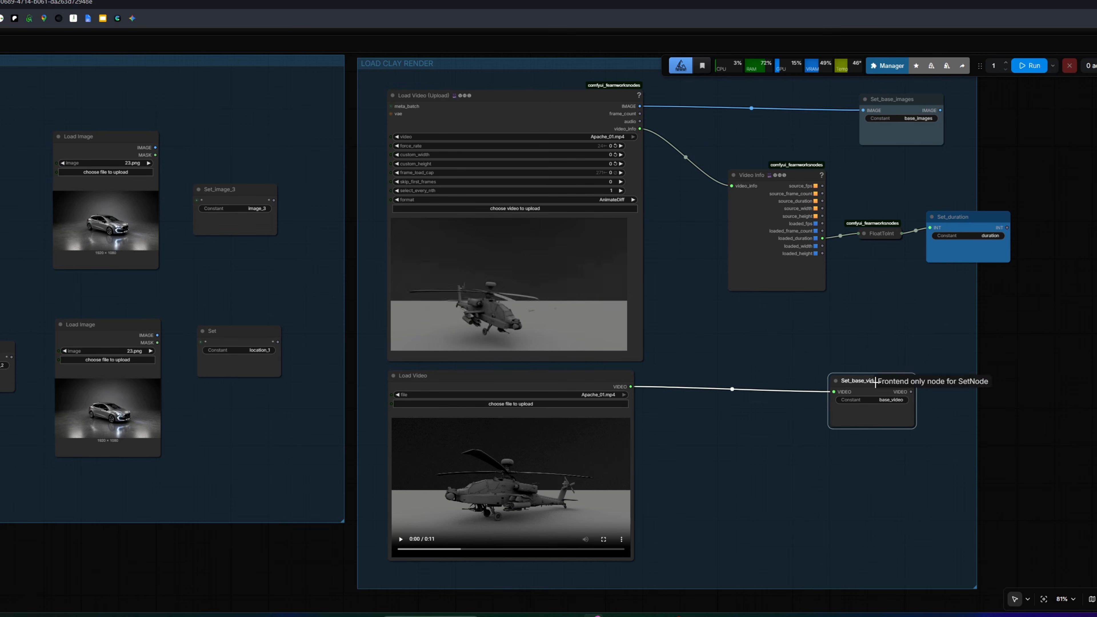
Shift the Video Info, FloatToInt and Set_duration nodes toward the video loader so they fit inside the Load Clay Render group
drag(753, 175, 690, 161)
drag(881, 233, 809, 226)
drag(952, 216, 885, 213)
click(920, 101)
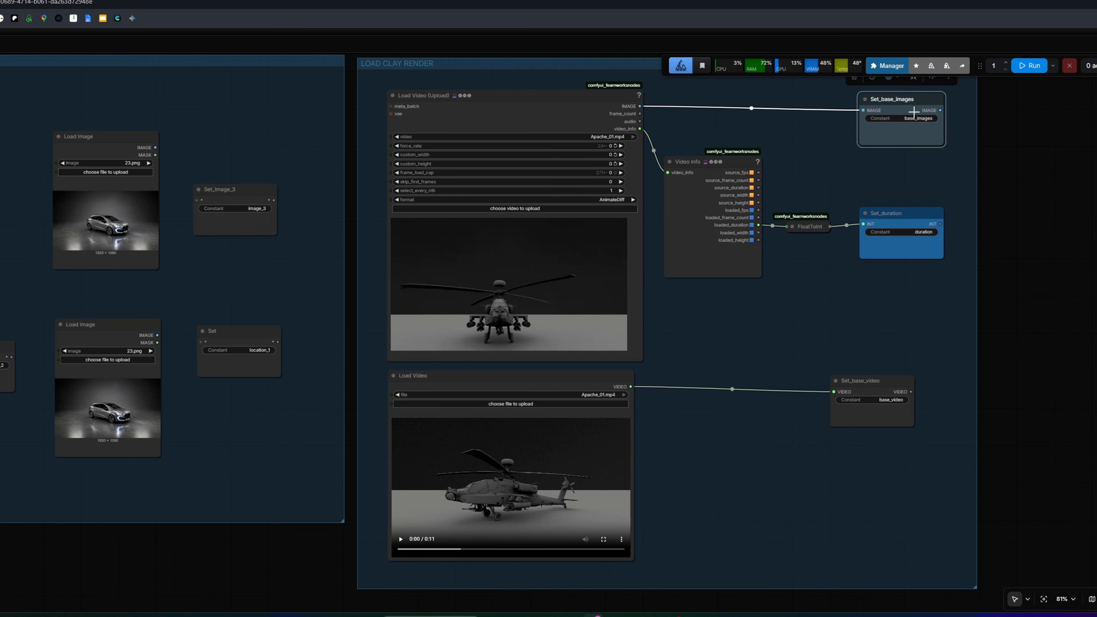
Make the ByteDance Seedance 2.0 Reference to Video node taller to enlarge its prompt area
scroll(736, 442, down, 4)
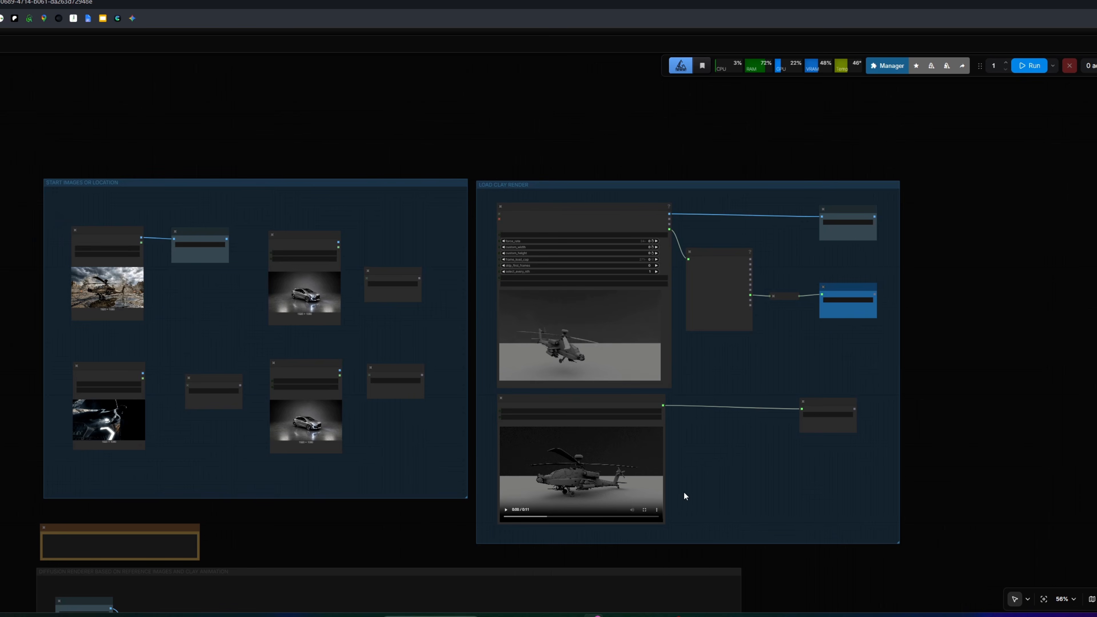
scroll(652, 482, down, 6)
scroll(590, 296, up, 3)
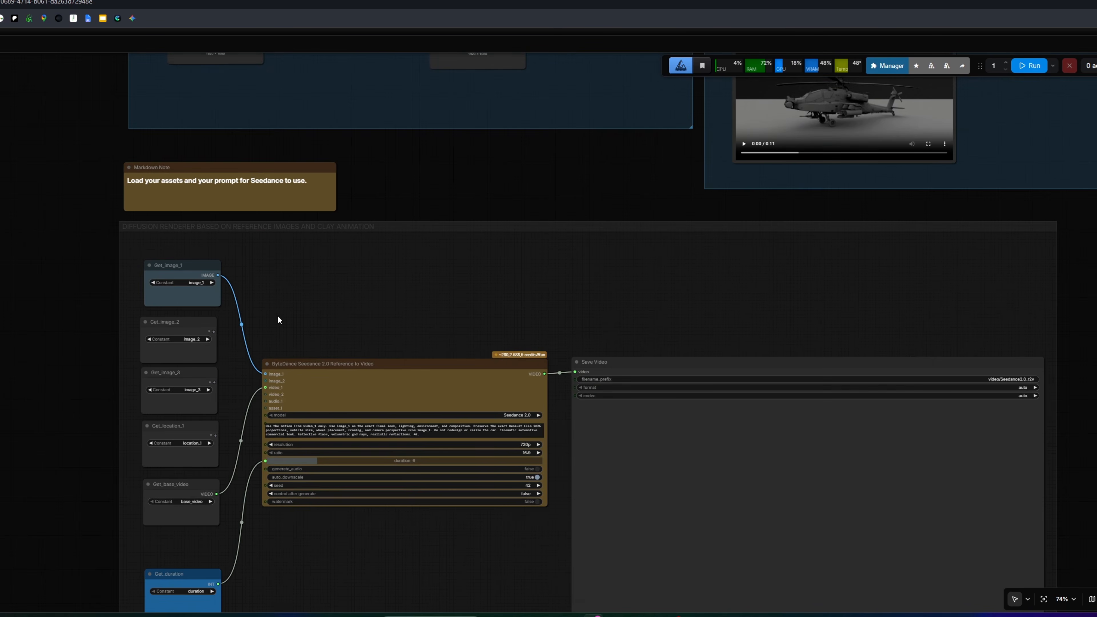
scroll(426, 213, down, 3)
scroll(488, 216, left, 3)
scroll(488, 216, up, 2)
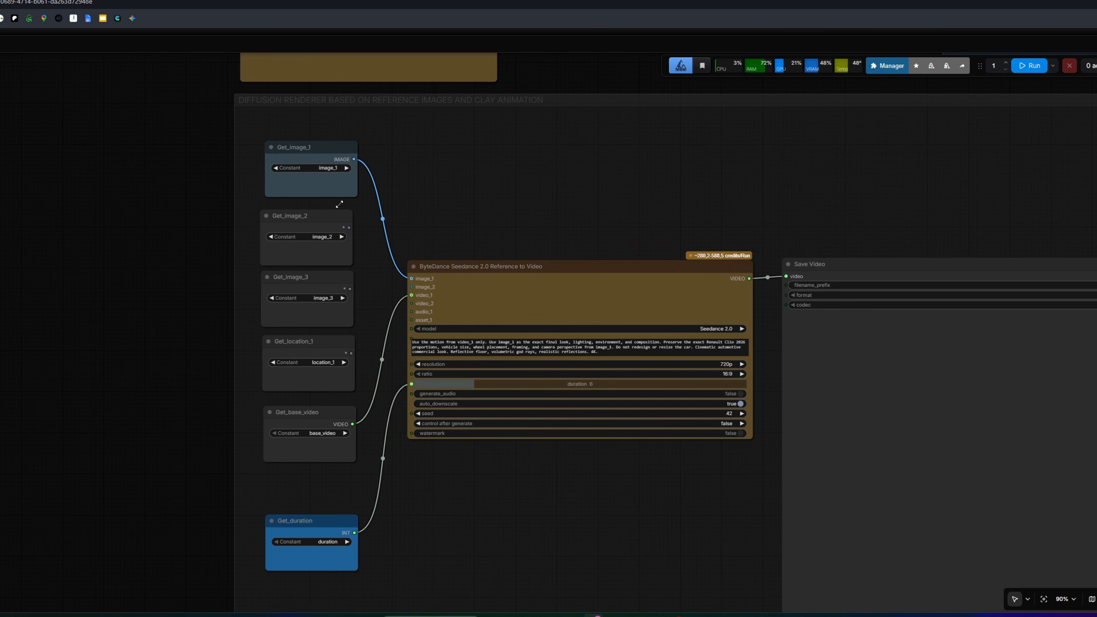
click(315, 147)
click(450, 271)
drag(752, 438, 753, 549)
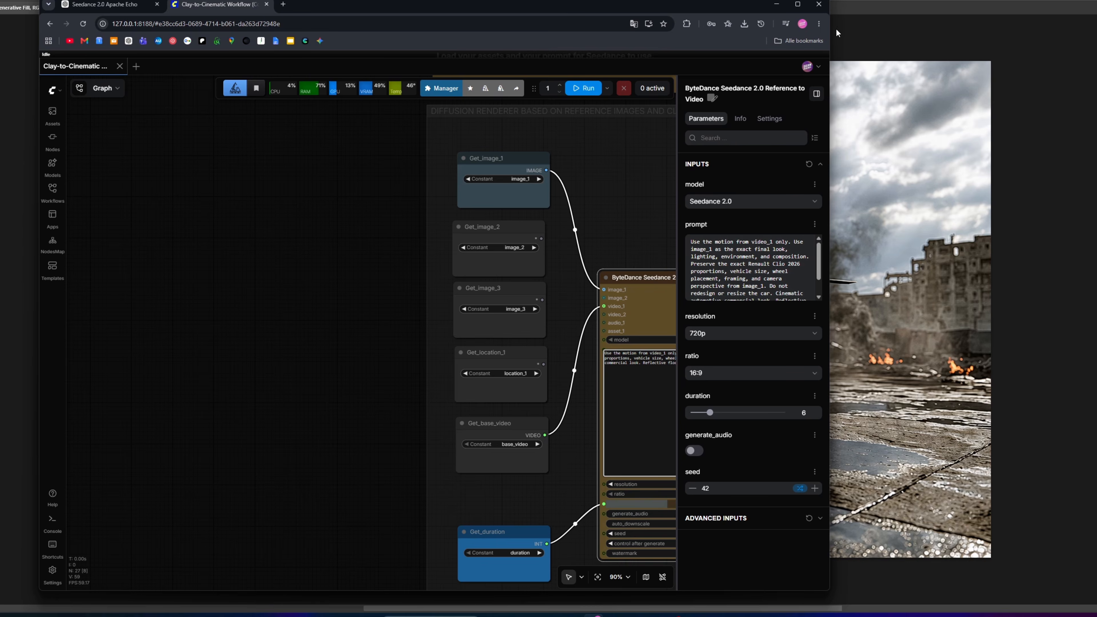
Widen the browser window and replace the Seedance node's prompt with the copied text about the Apache Echo helicopter flying through a war-torn city
drag(830, 31, 1084, 32)
click(719, 390)
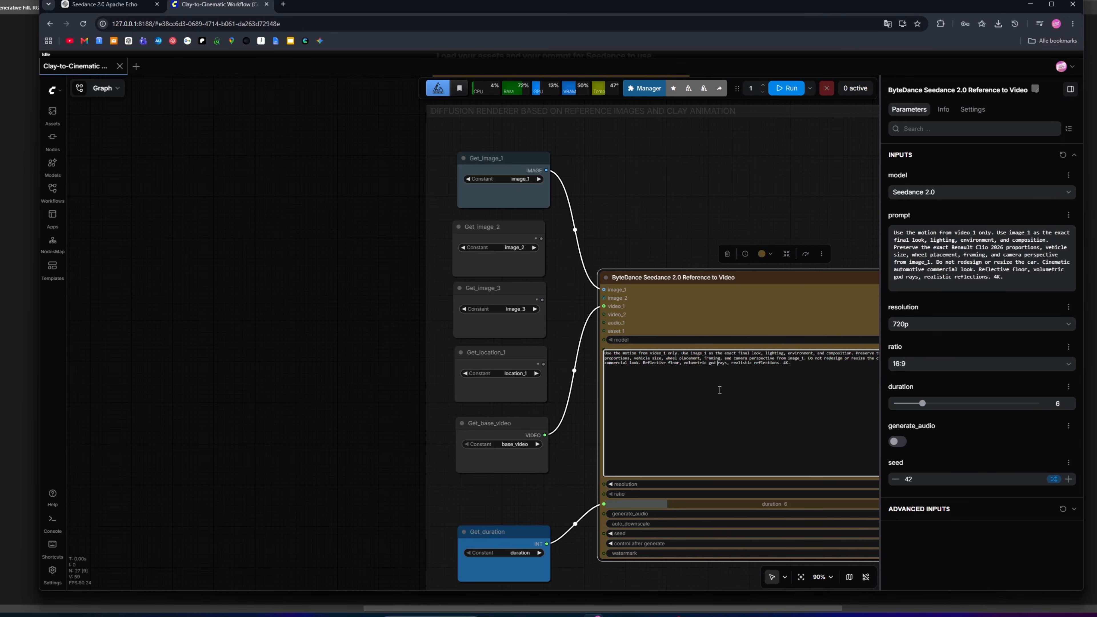
key(ctrl+a)
key(ctrl+v)
click(659, 223)
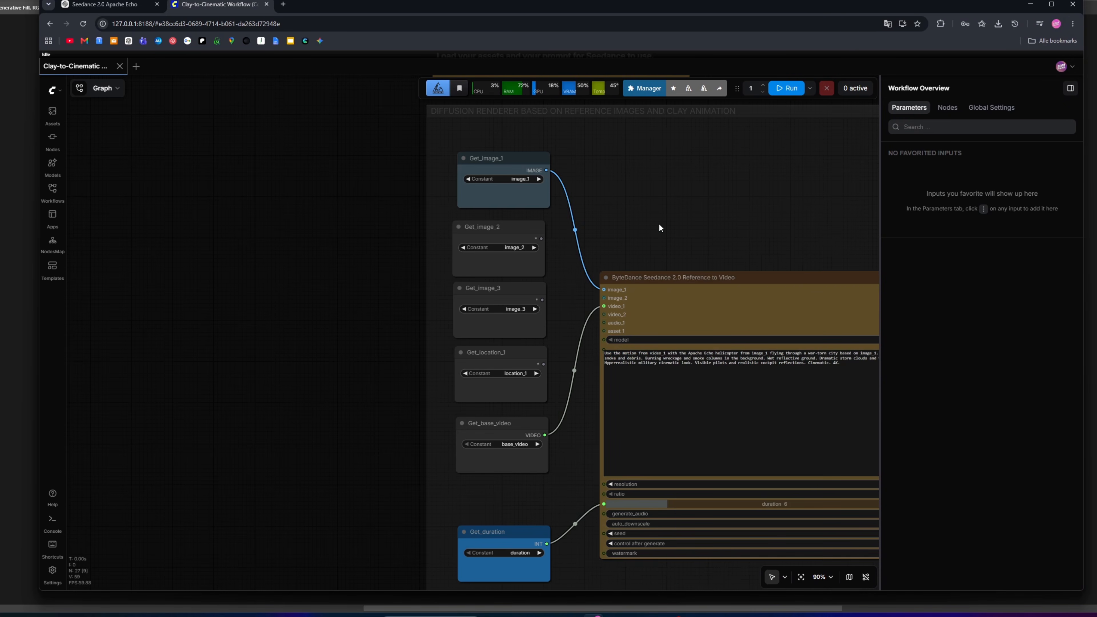
scroll(688, 229, up, 4)
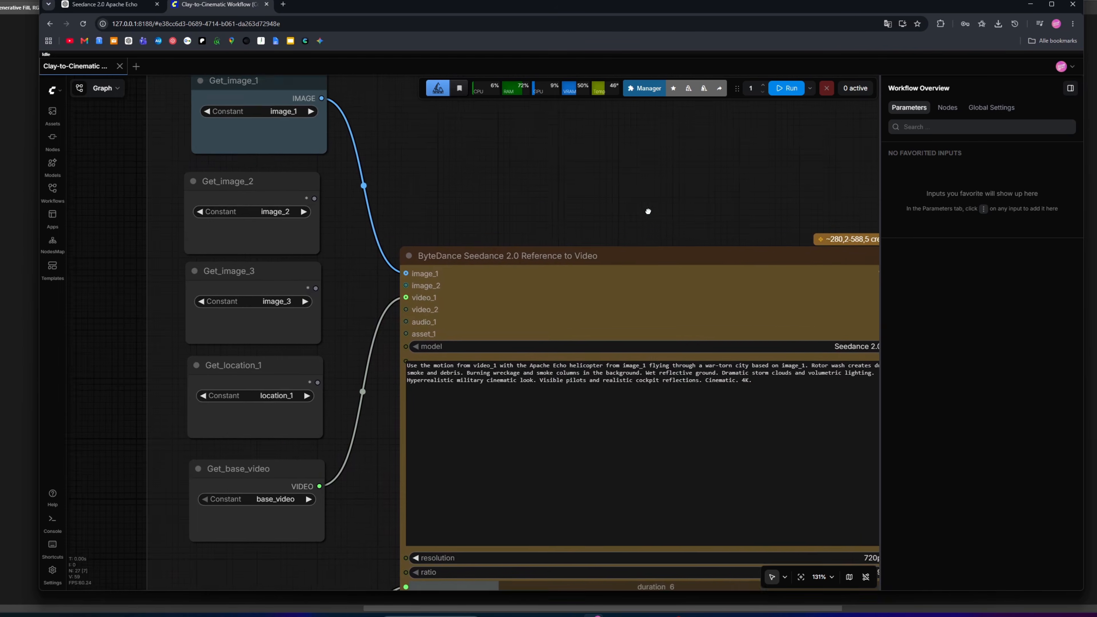
scroll(494, 143, down, 1)
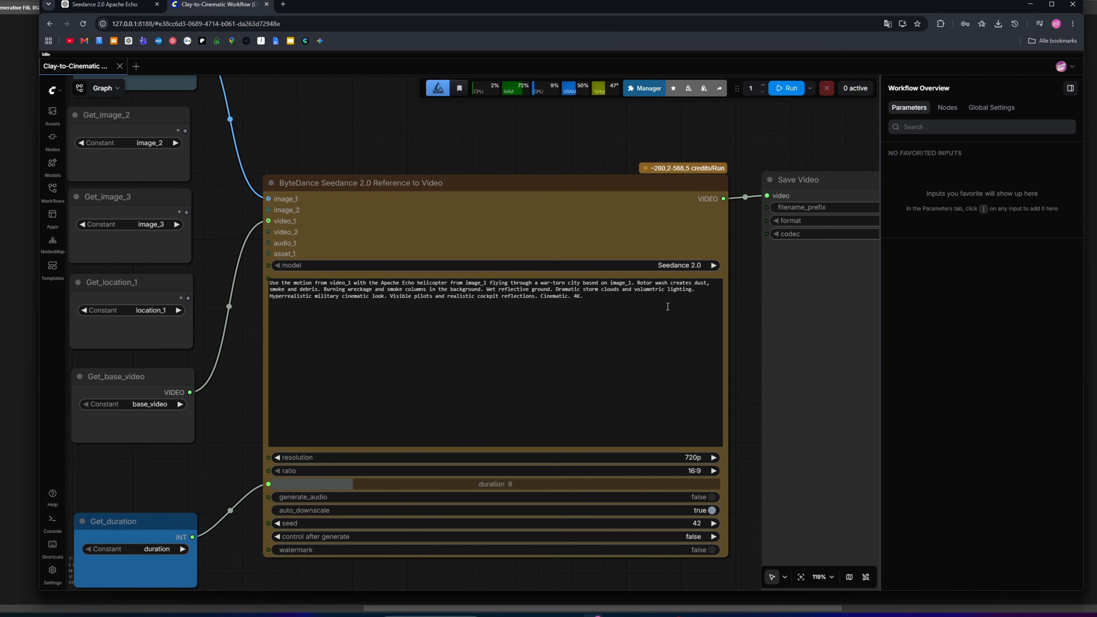
click(577, 296)
drag(578, 296, 448, 284)
click(352, 306)
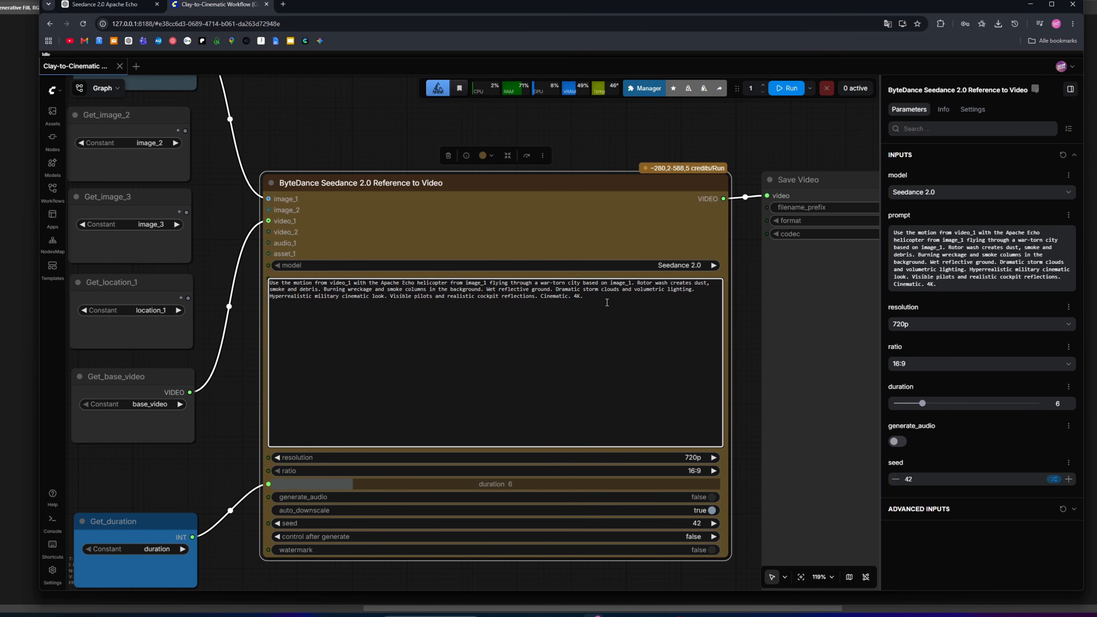
Set the ByteDance Seedance 2.0 Reference to Video node's duration to 10
scroll(588, 302, down, 2)
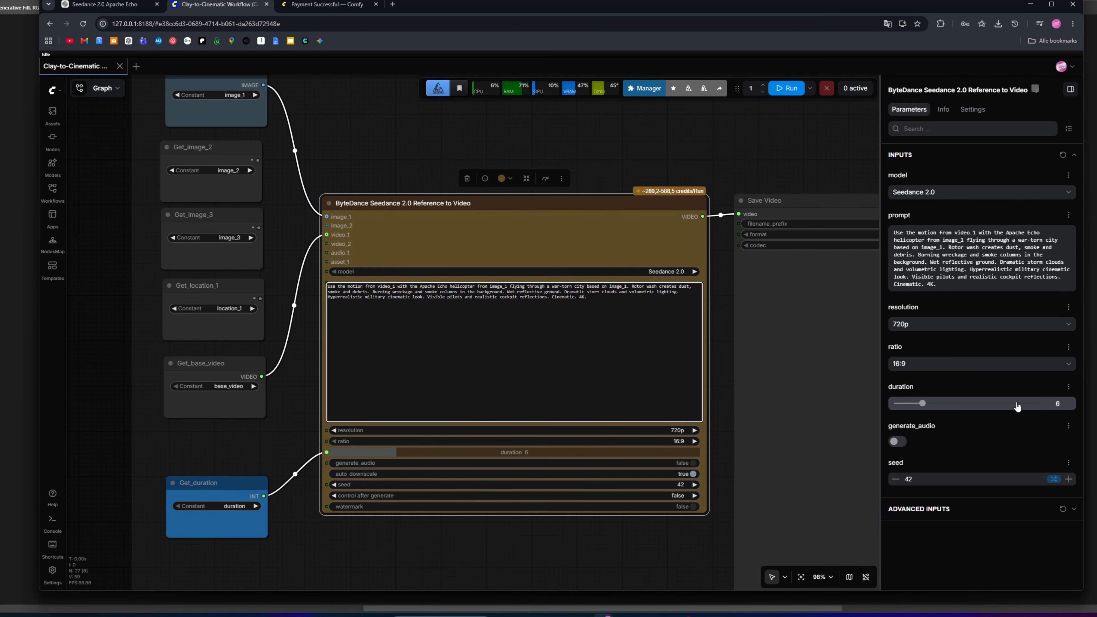
click(947, 404)
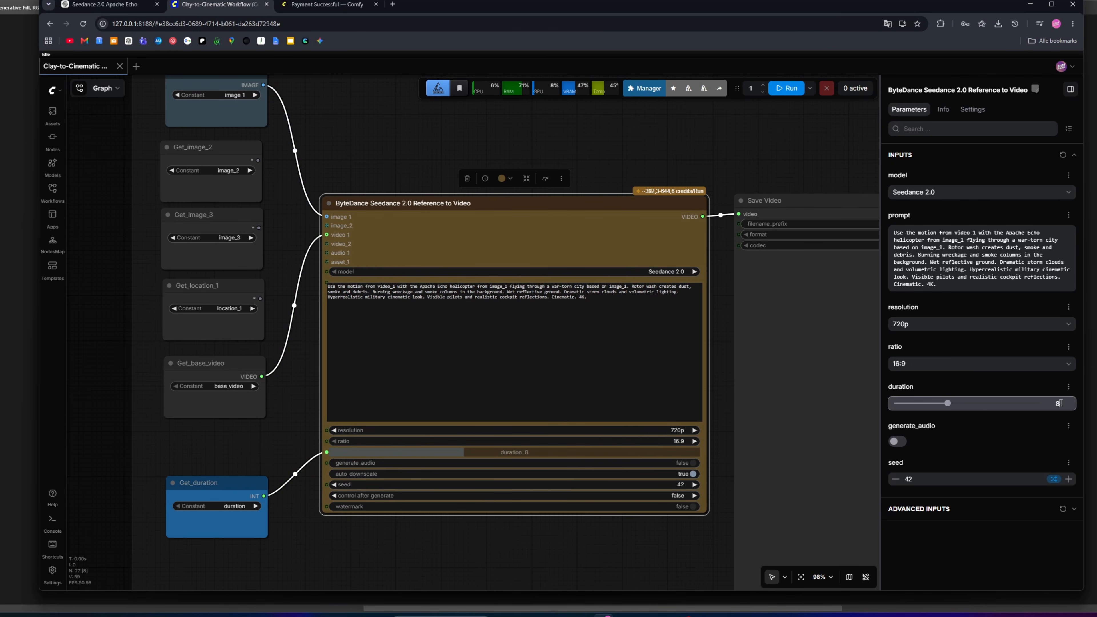
key(Return)
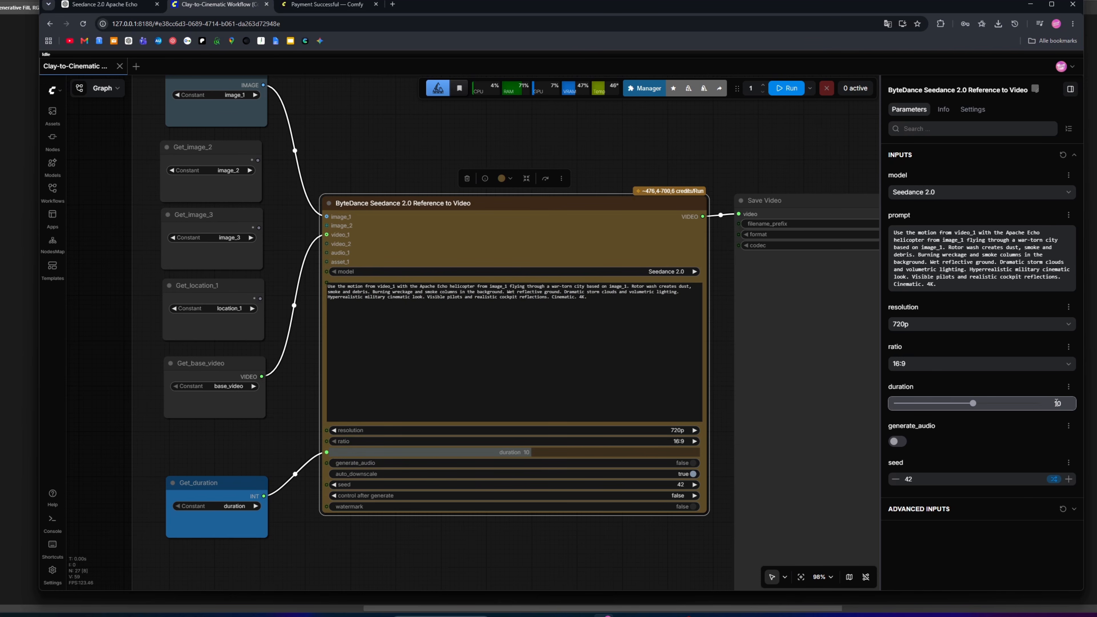
click(650, 541)
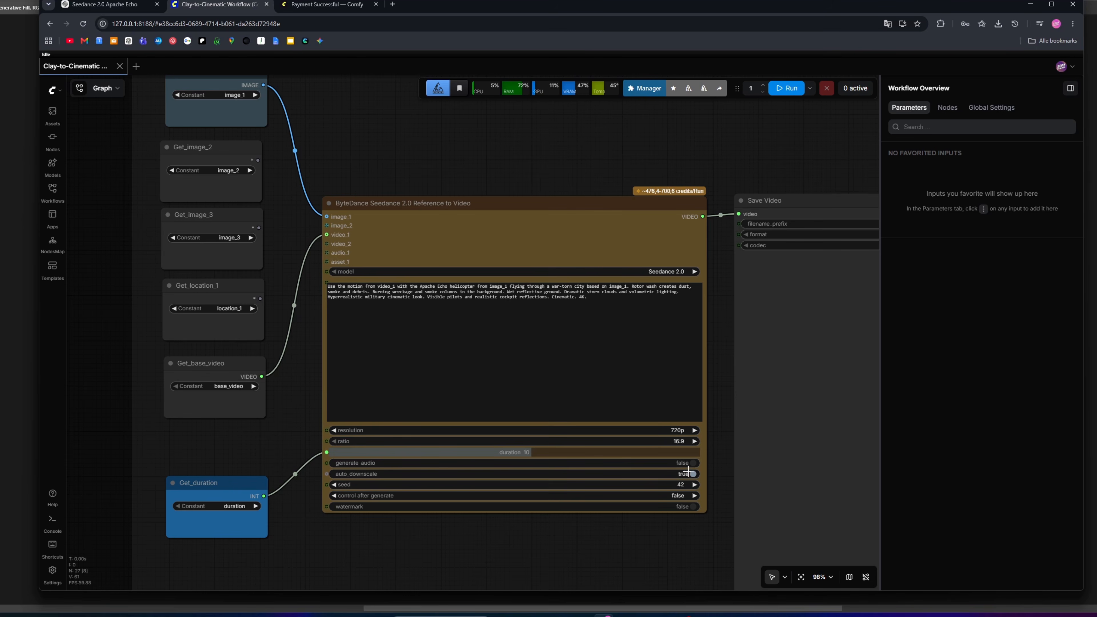
click(679, 463)
Select the Save Video node and execute the workflow up to that output node
click(730, 371)
key(.)
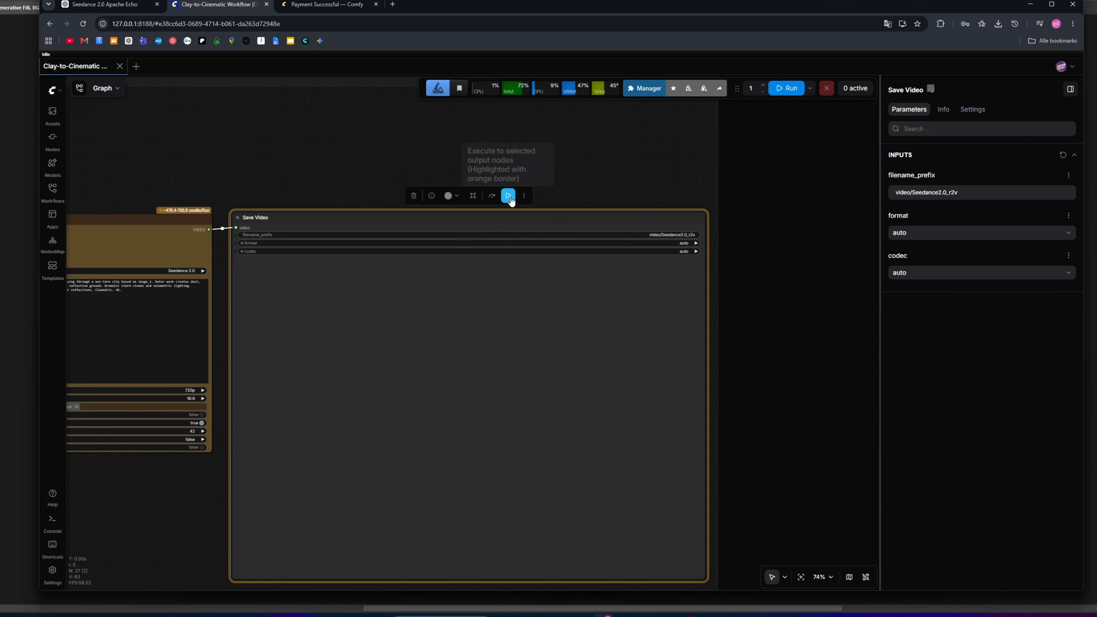
drag(508, 197, 536, 178)
scroll(571, 173, left, 5)
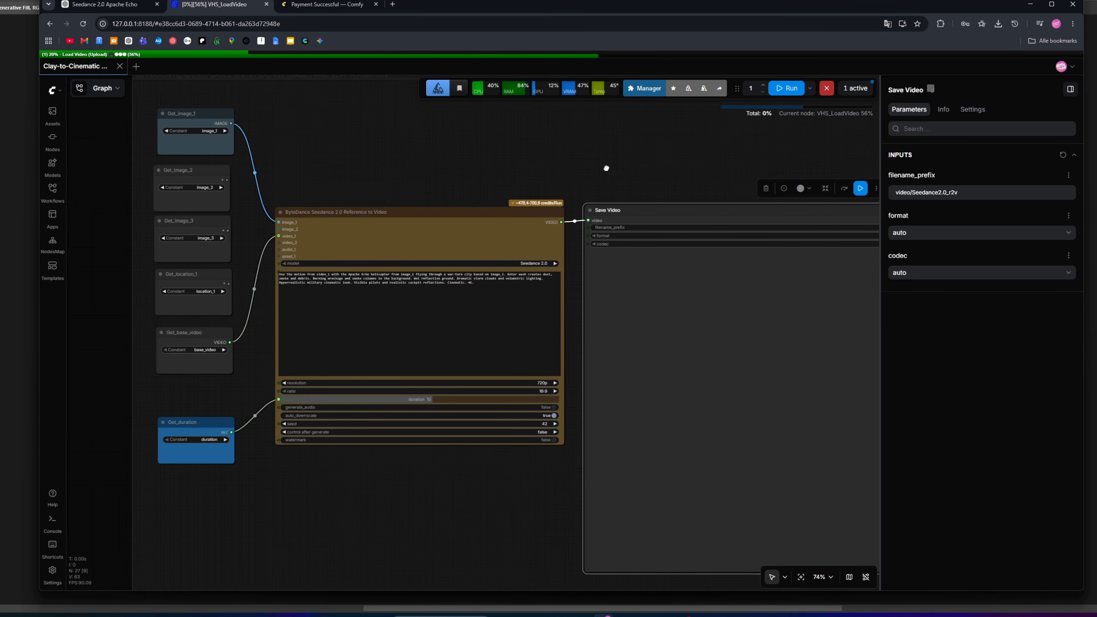
Examine the Seedance node's status, credit price and elapsed time, along with the rendered helicopter video in Save Video
scroll(313, 451, up, 3)
scroll(520, 389, up, 2)
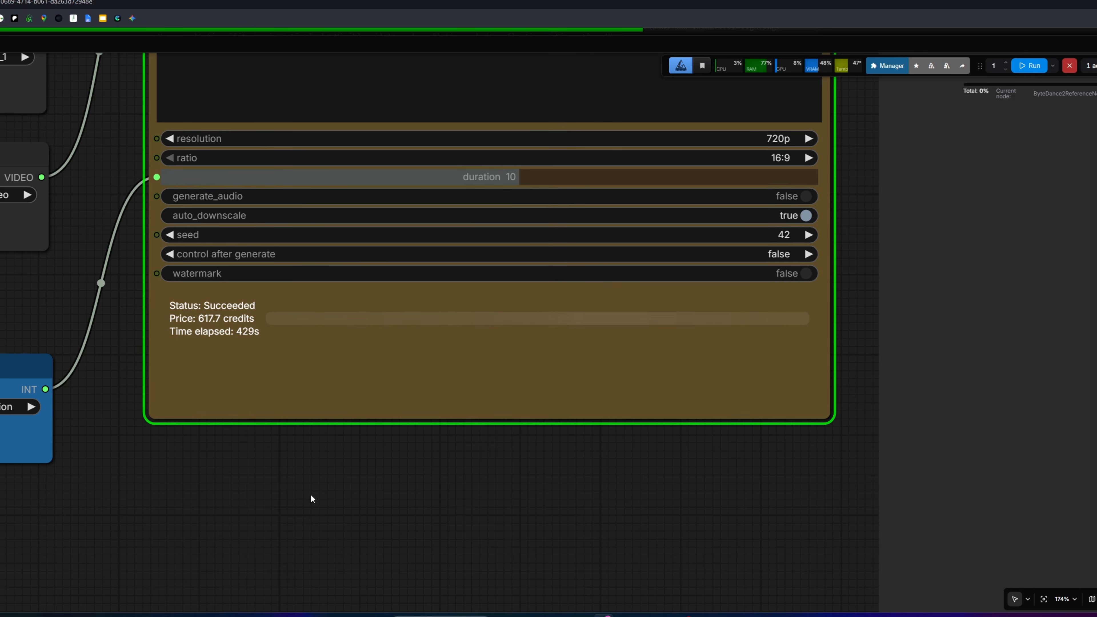
scroll(713, 447, down, 7)
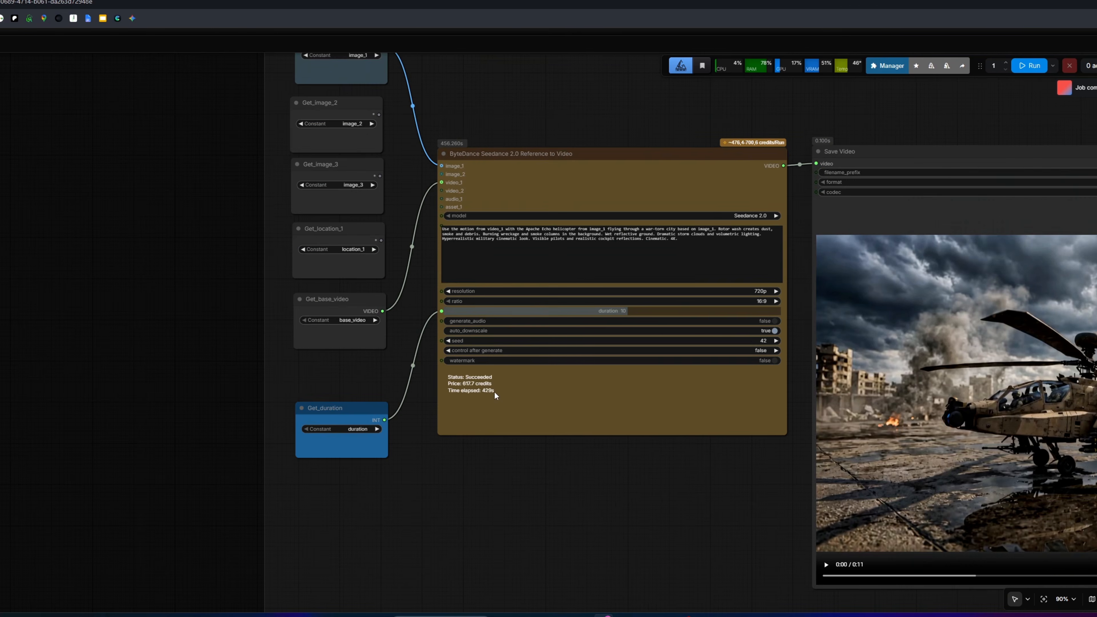
scroll(492, 433, up, 3)
double_click(483, 363)
drag(495, 354, 440, 346)
scroll(357, 457, down, 5)
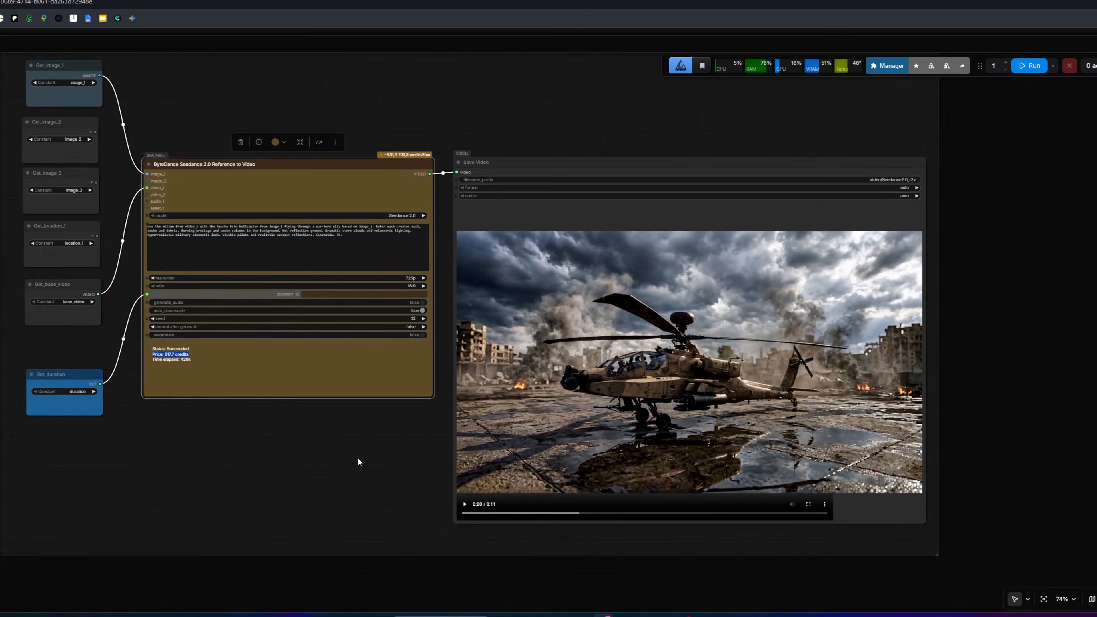
scroll(357, 457, up, 4)
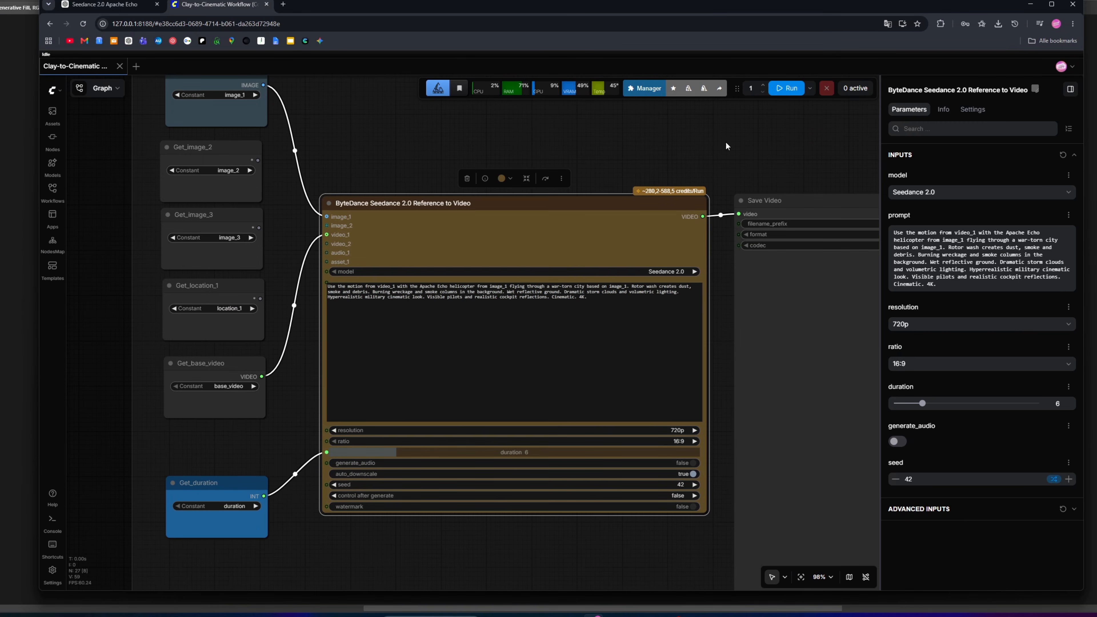
Compare the credit top-up amounts from the account's credit options and purchase $10 of credits
click(728, 147)
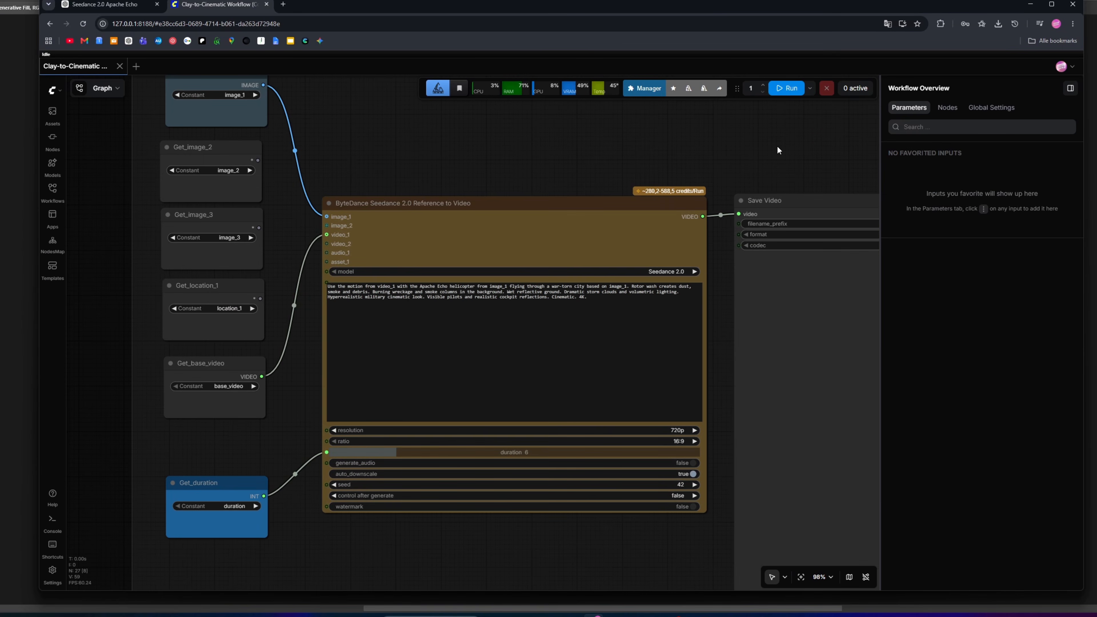
click(1069, 69)
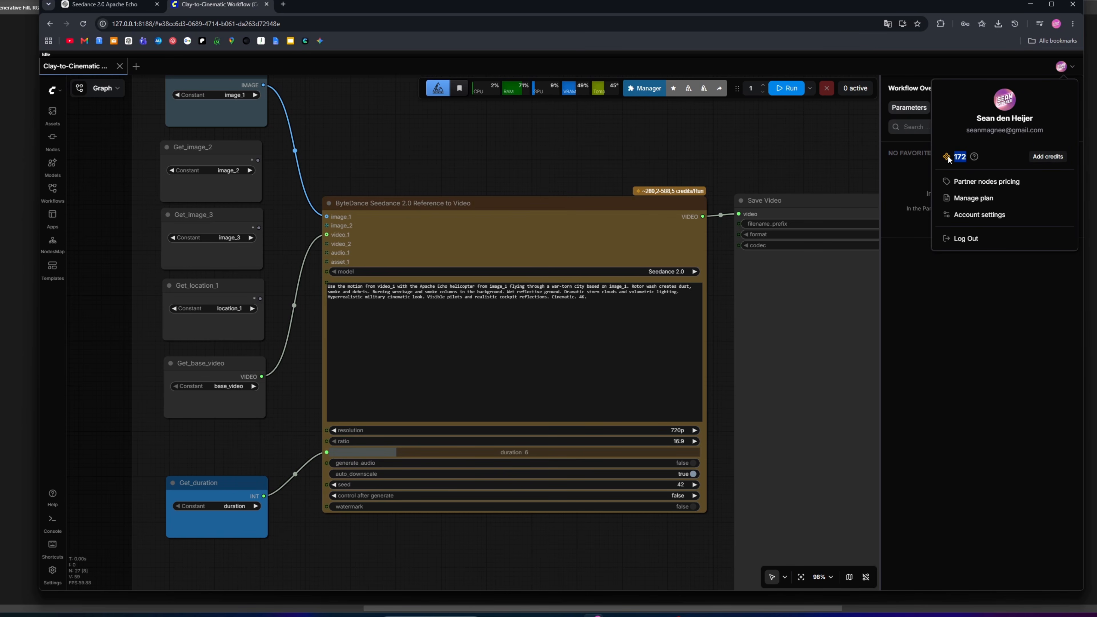
click(1047, 157)
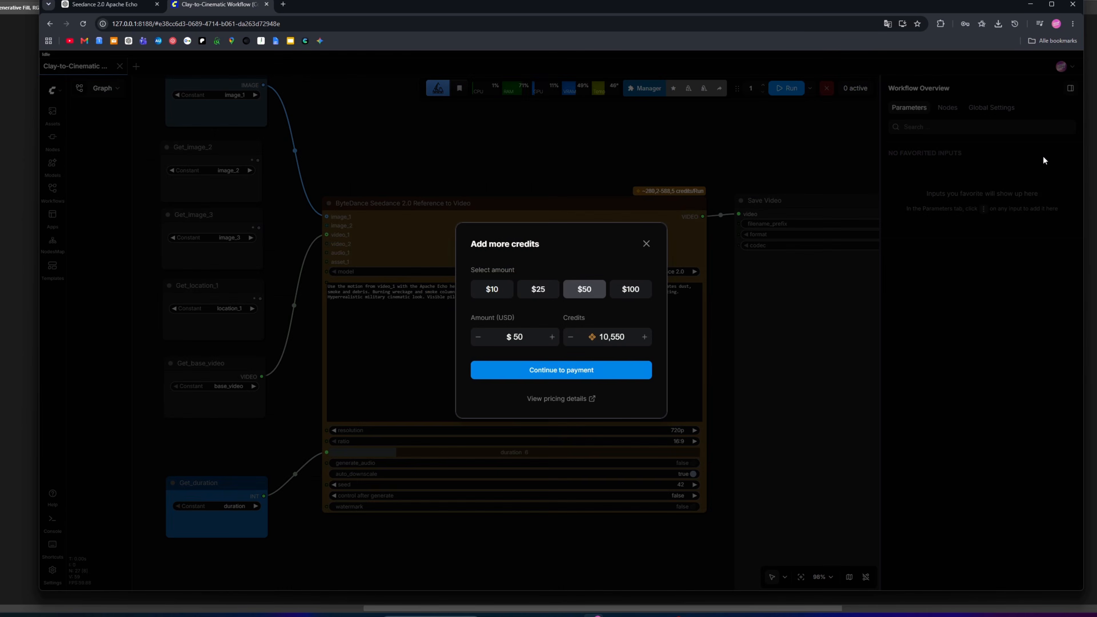
click(494, 291)
click(539, 289)
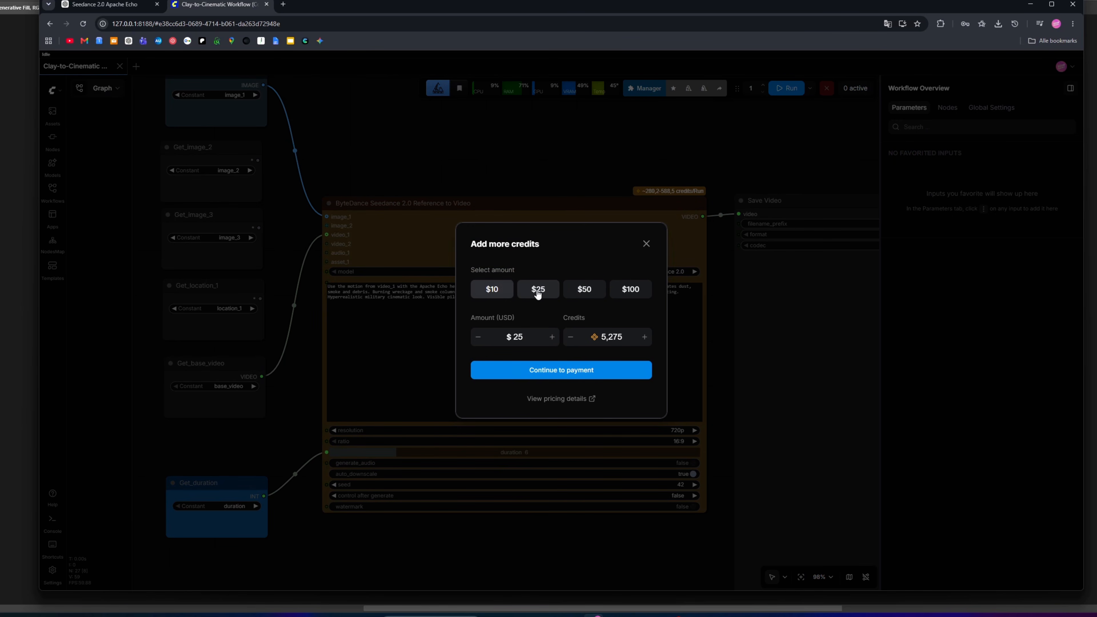
click(583, 291)
click(628, 293)
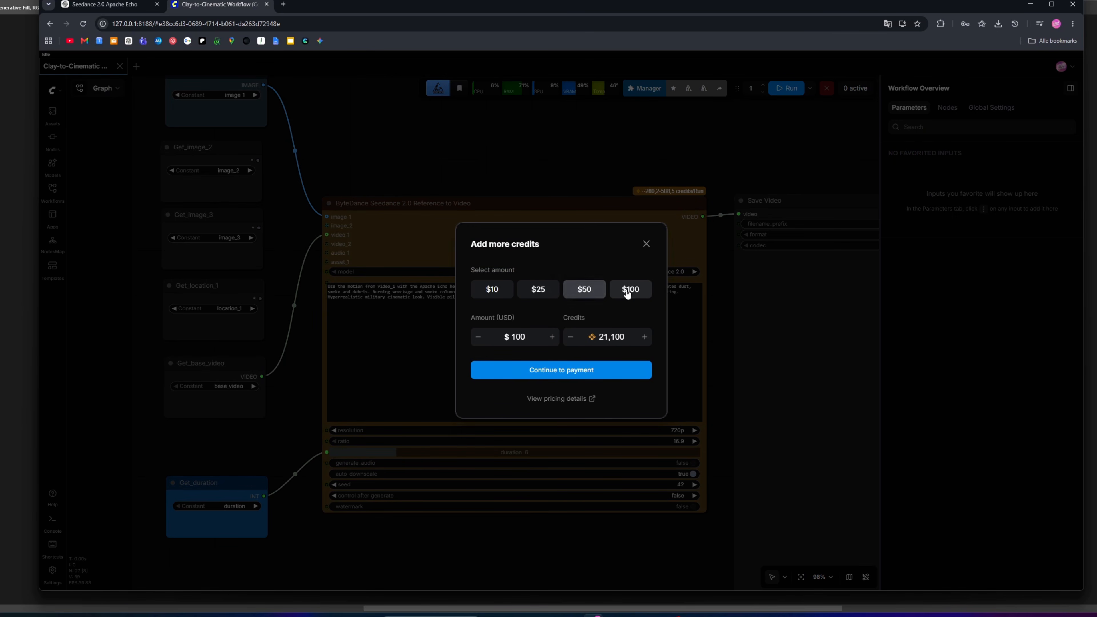
click(492, 289)
click(560, 373)
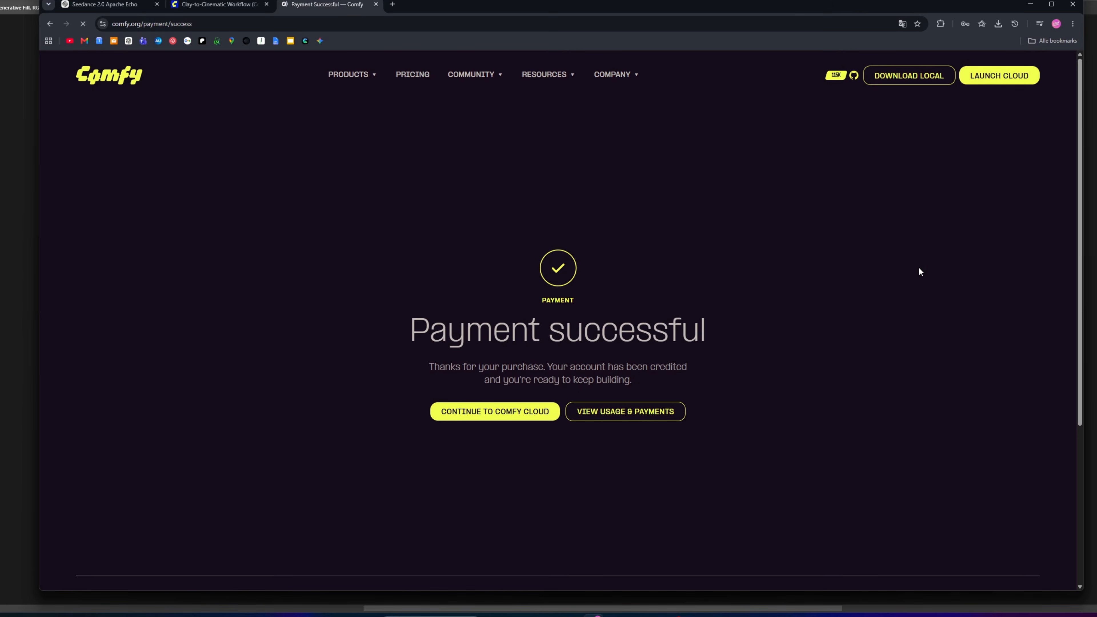
Return to the Clay-to-Cinematic Workflow page and check the updated credit balance in the settings
key(ctrl+shift+Tab)
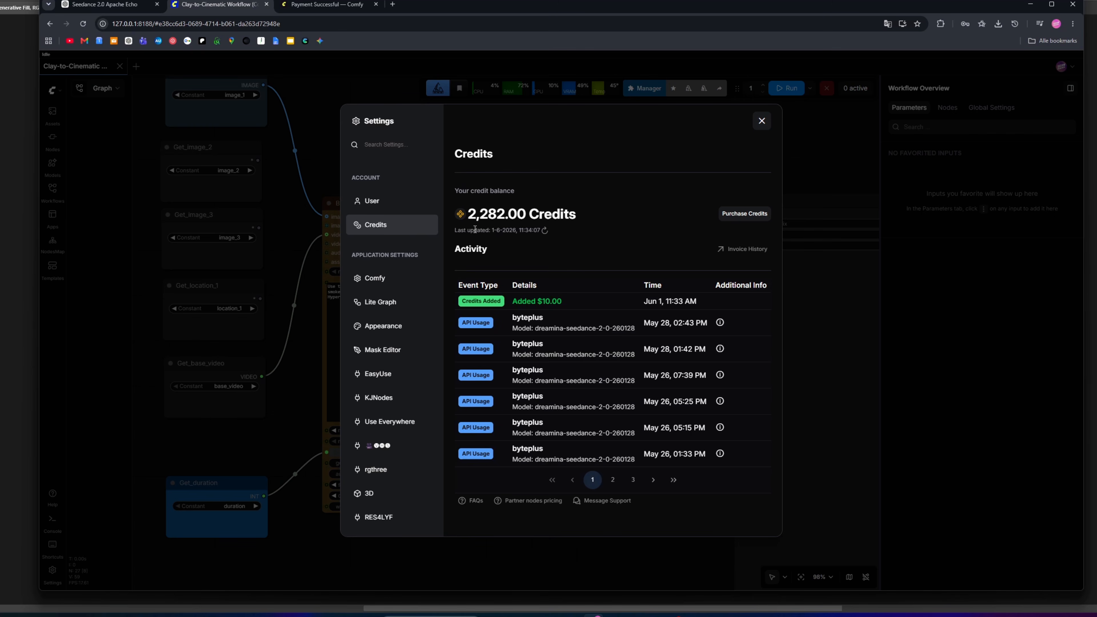
drag(466, 215, 586, 220)
click(619, 235)
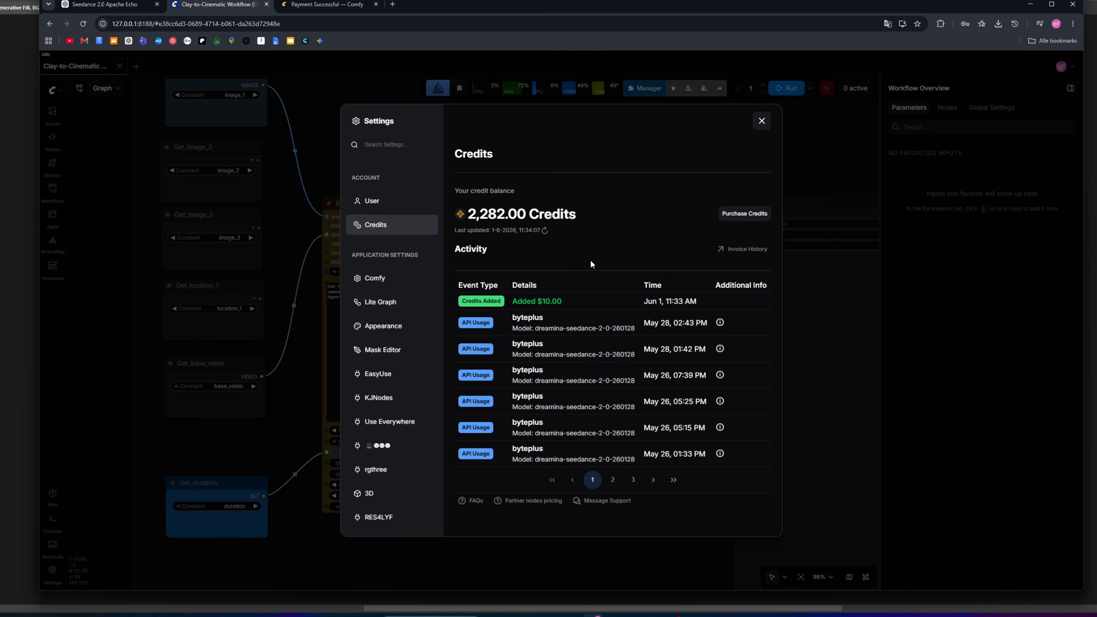